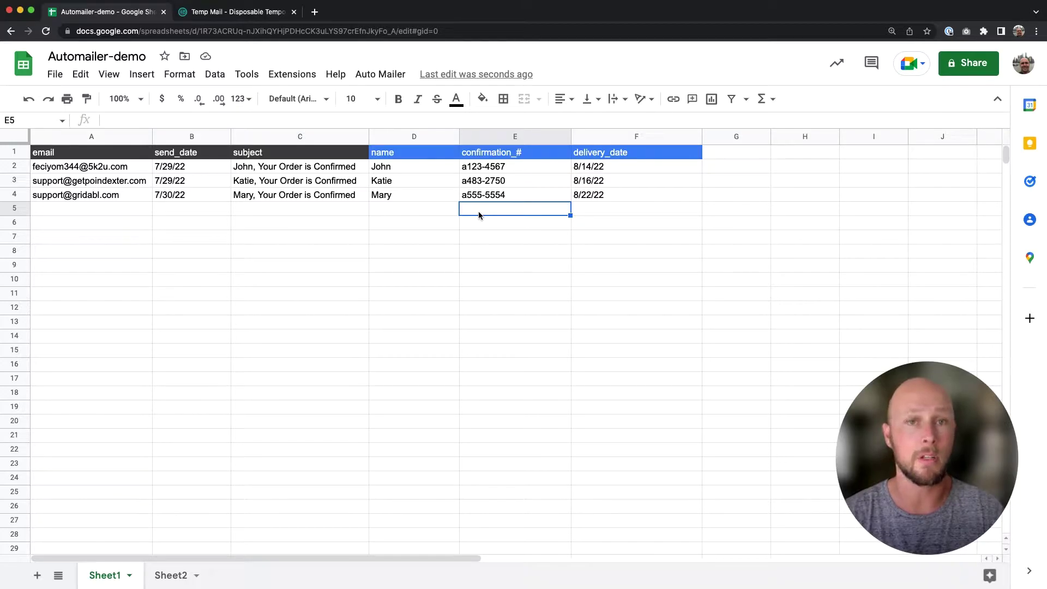
Step: Review Sheet1's subject formula and send dates, then view the Sheet2 email template with {} placeholders
click(294, 213)
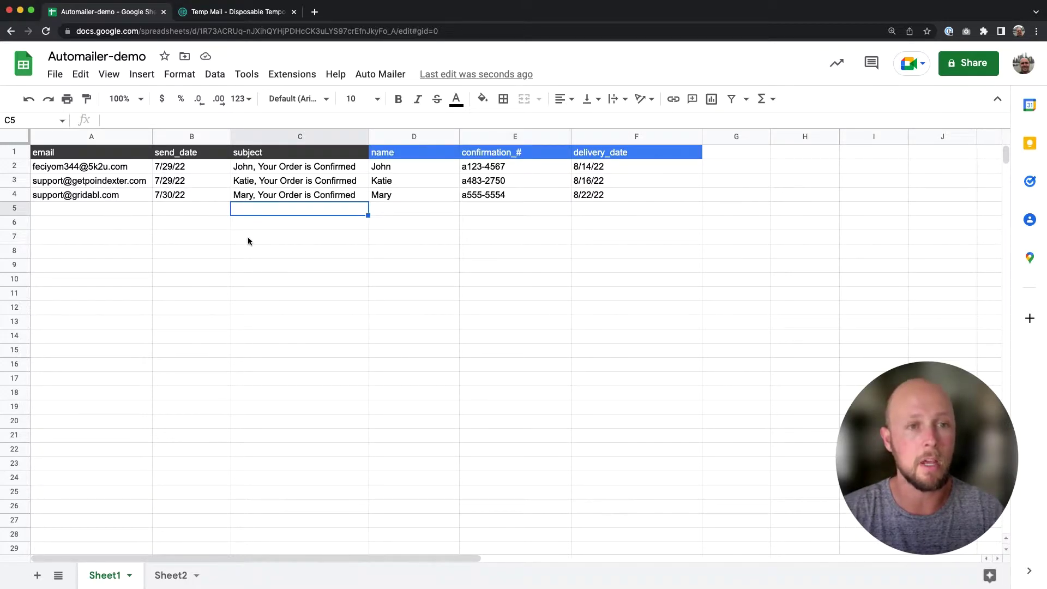
click(277, 173)
drag(277, 172, 629, 175)
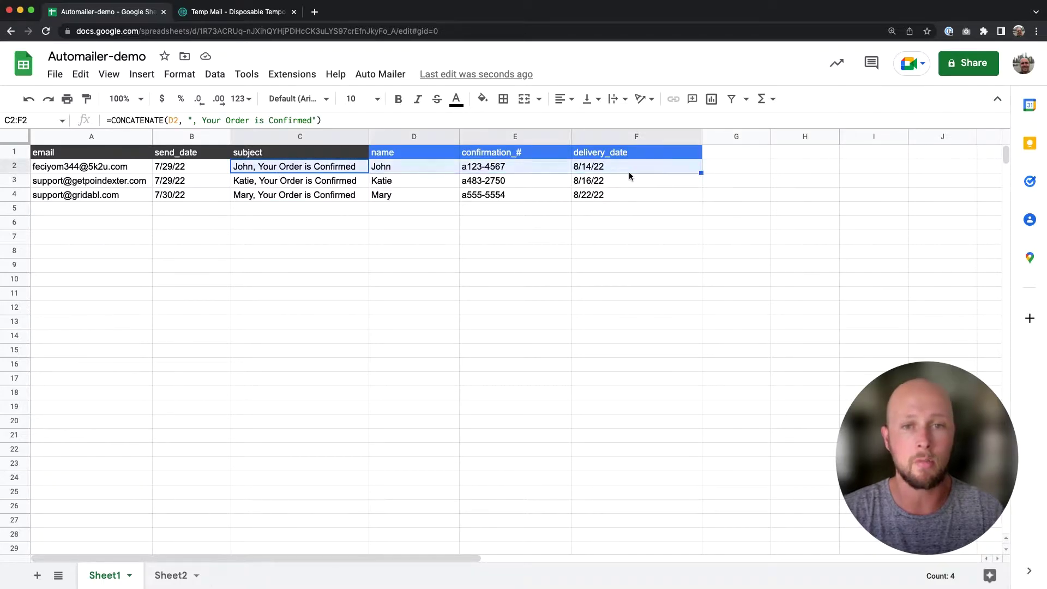
click(209, 167)
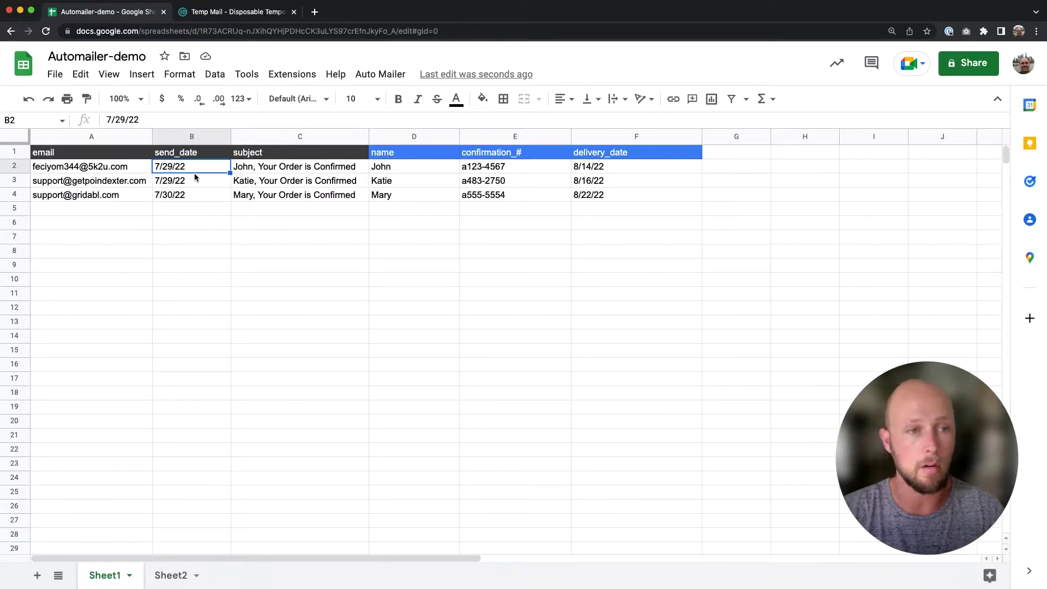
drag(207, 173, 202, 196)
click(201, 196)
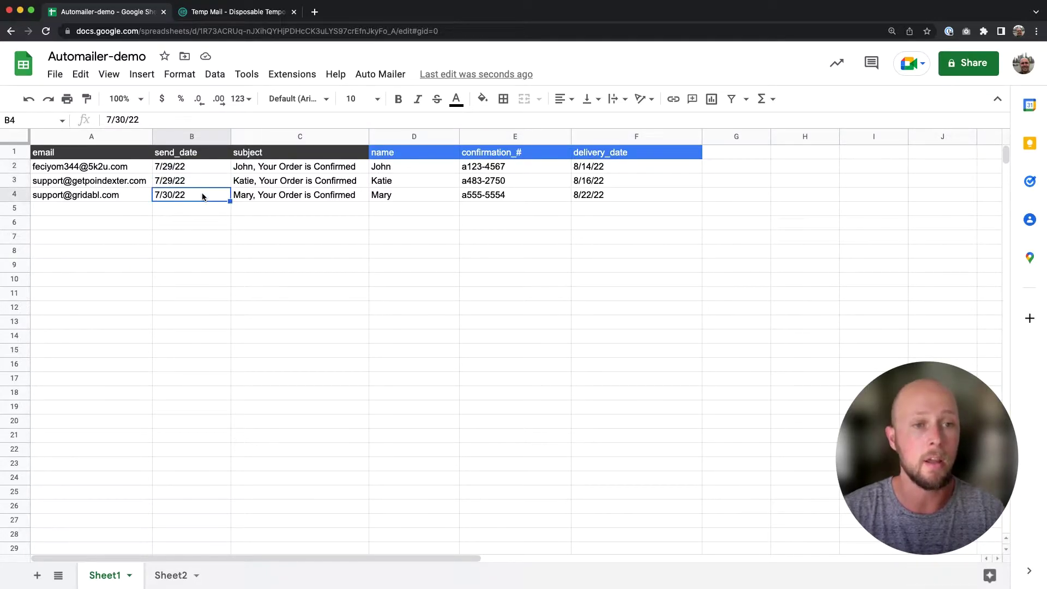
click(315, 212)
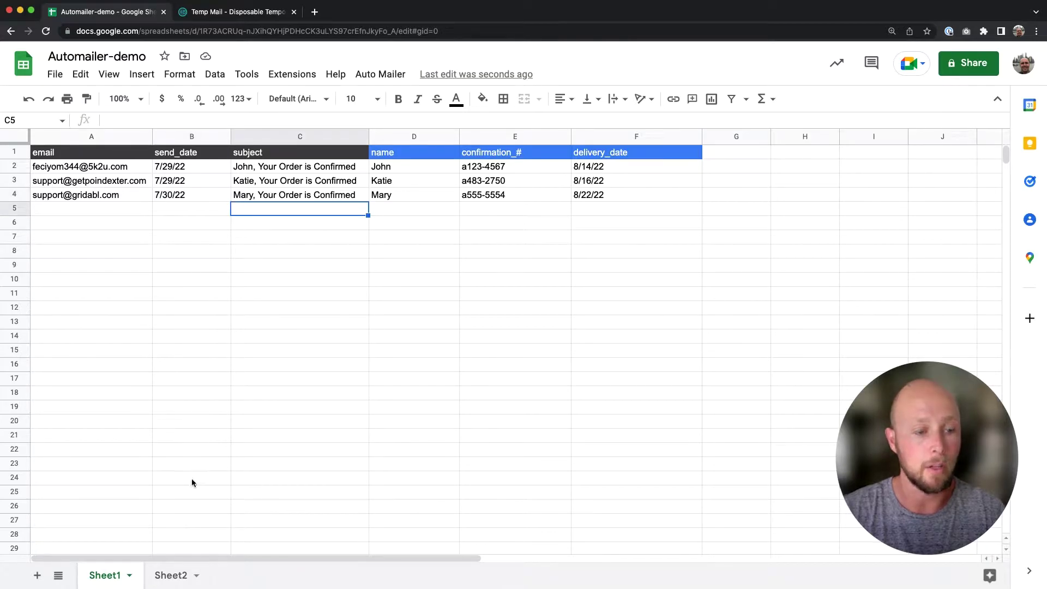
click(171, 575)
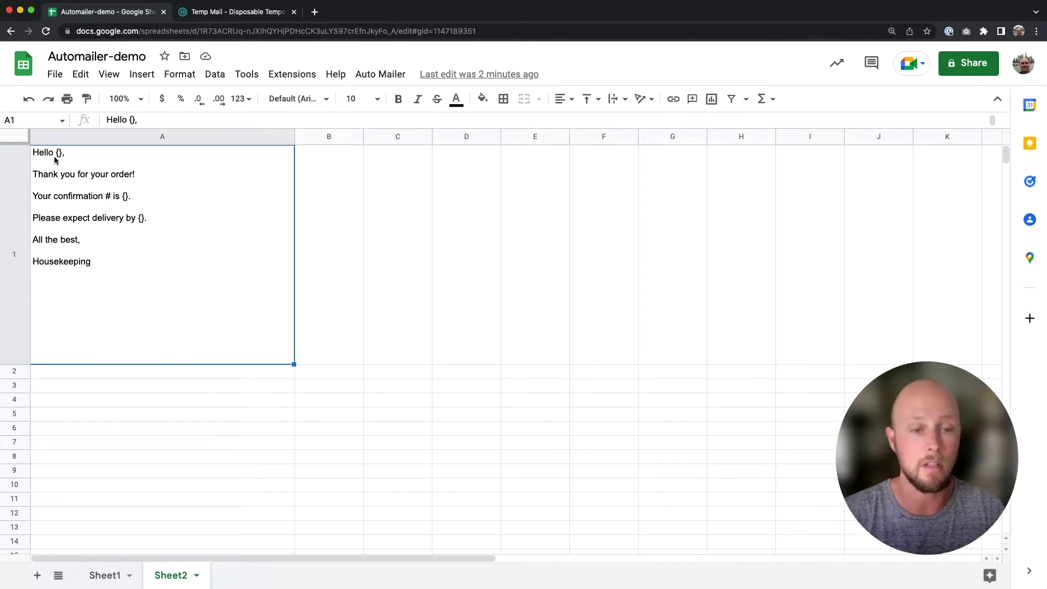
click(112, 574)
Step: Run Auto Mailer > Send Emails from Sheet1 and acknowledge the 2-emails-sent success message
click(289, 250)
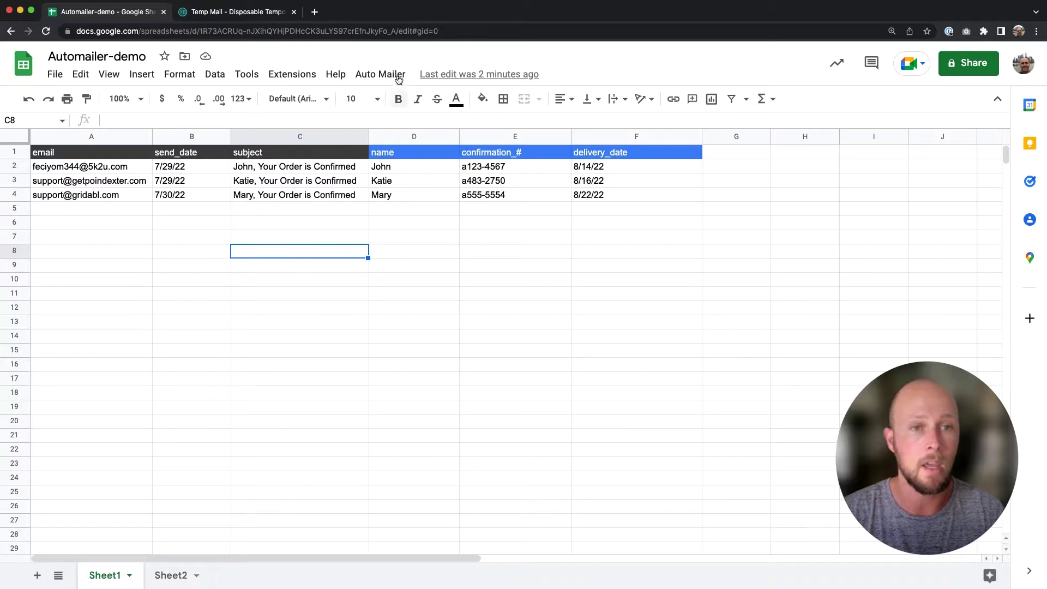
click(382, 76)
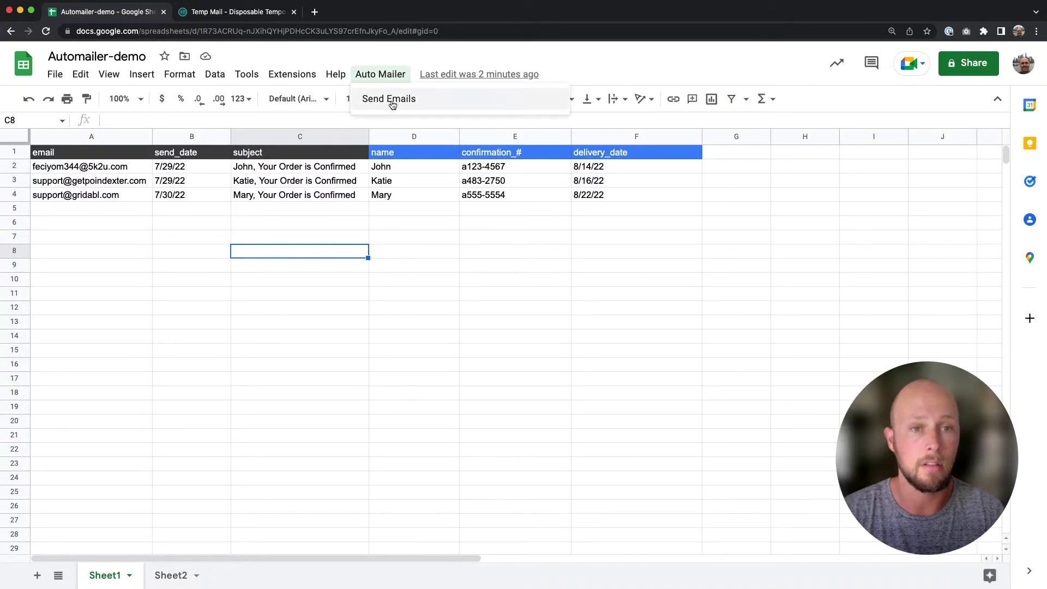
click(392, 102)
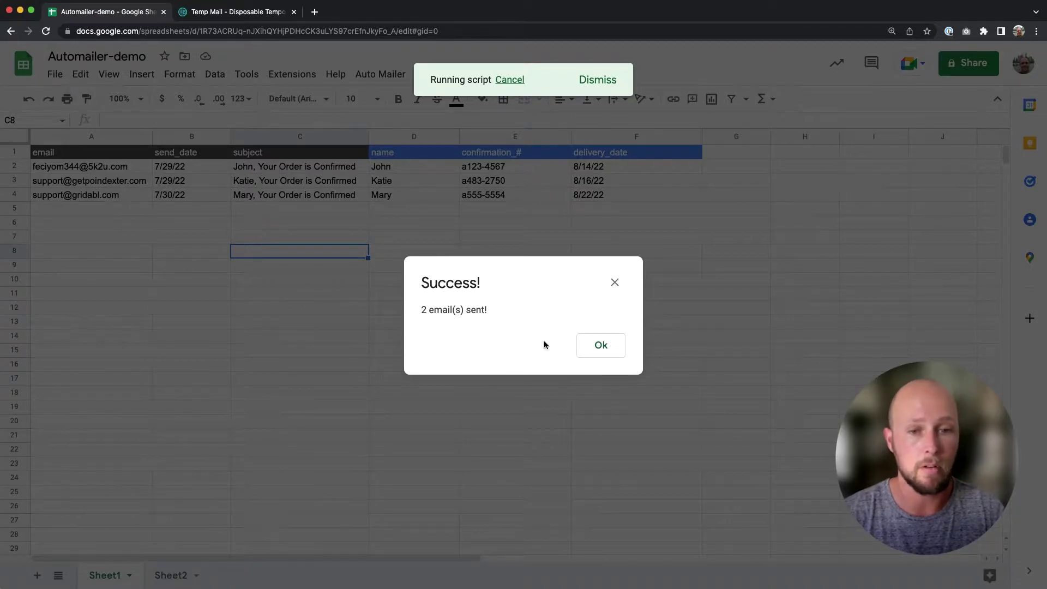
click(611, 351)
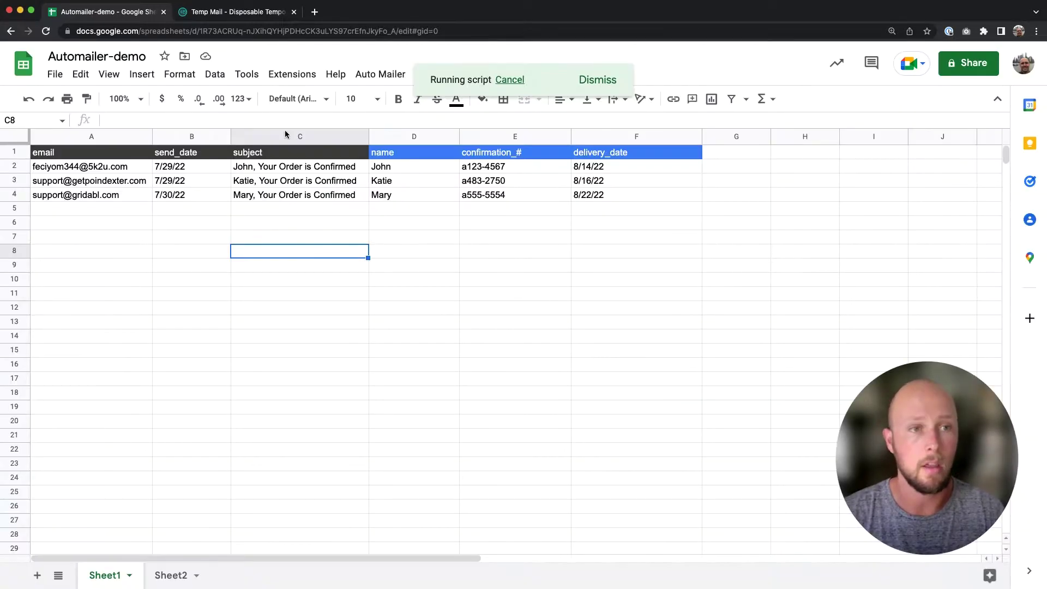
Step: Open the received order confirmation email in the Temp Mail inbox
click(234, 12)
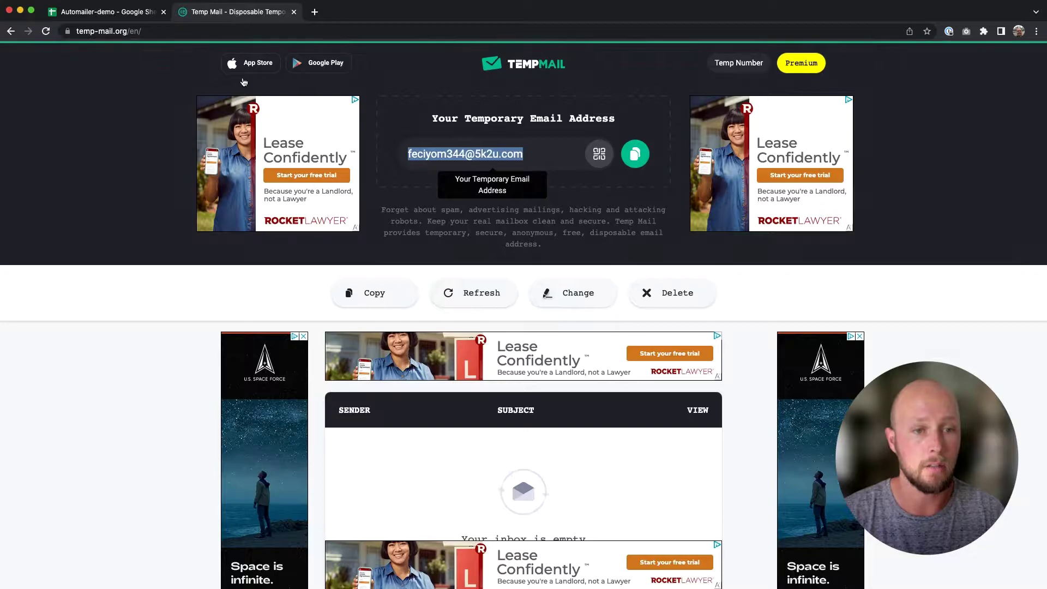
scroll(374, 305, down, 4)
scroll(383, 308, down, 1)
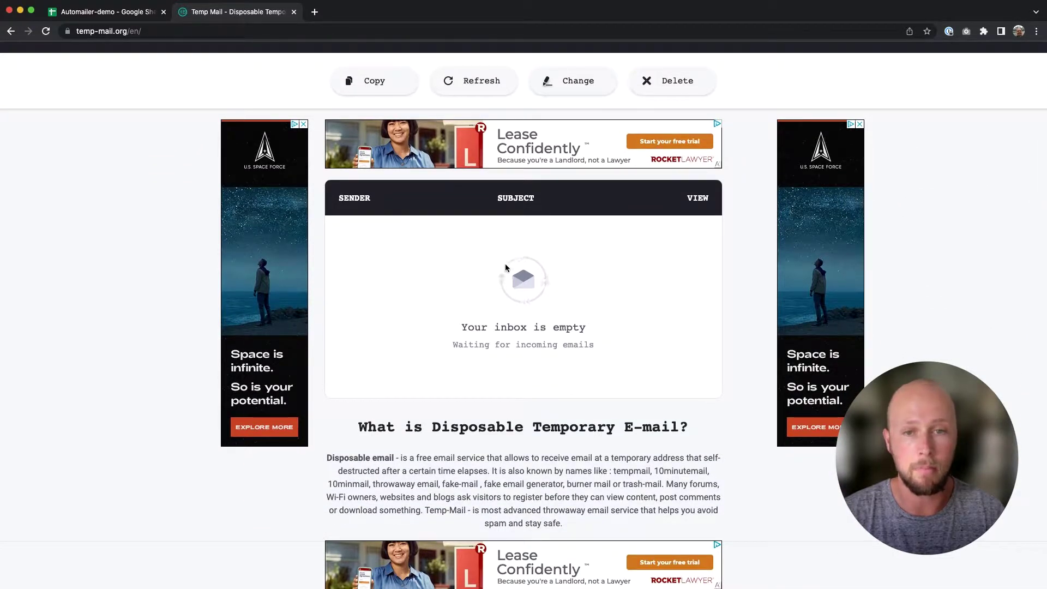
click(604, 236)
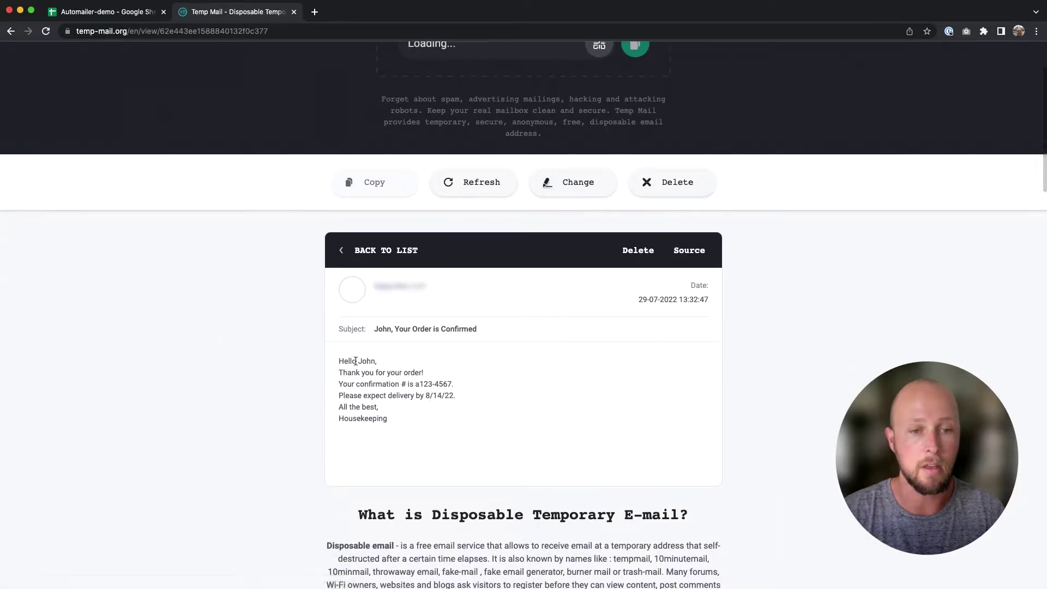
Step: Check the filled-in customer name and confirmation number, then return to the spreadsheet
drag(356, 361, 377, 361)
scroll(385, 402, down, 3)
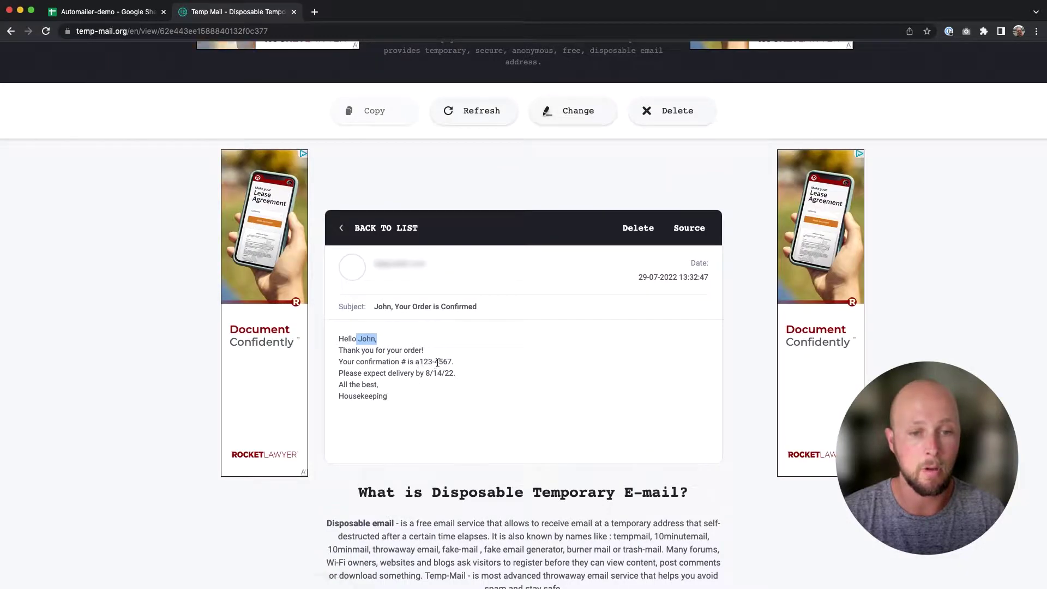
drag(415, 361, 452, 362)
click(439, 391)
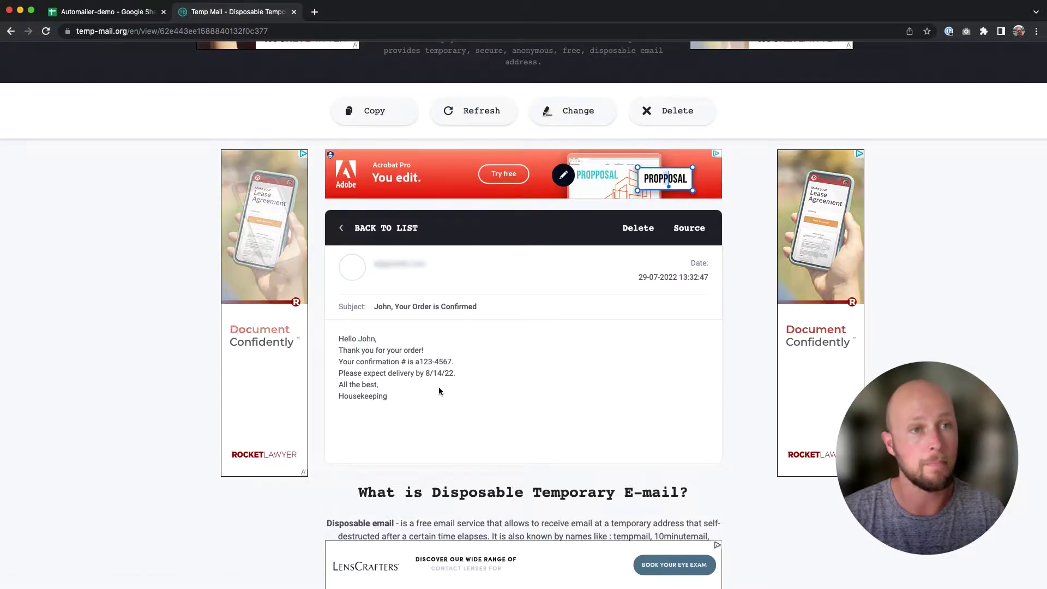
click(109, 11)
click(172, 212)
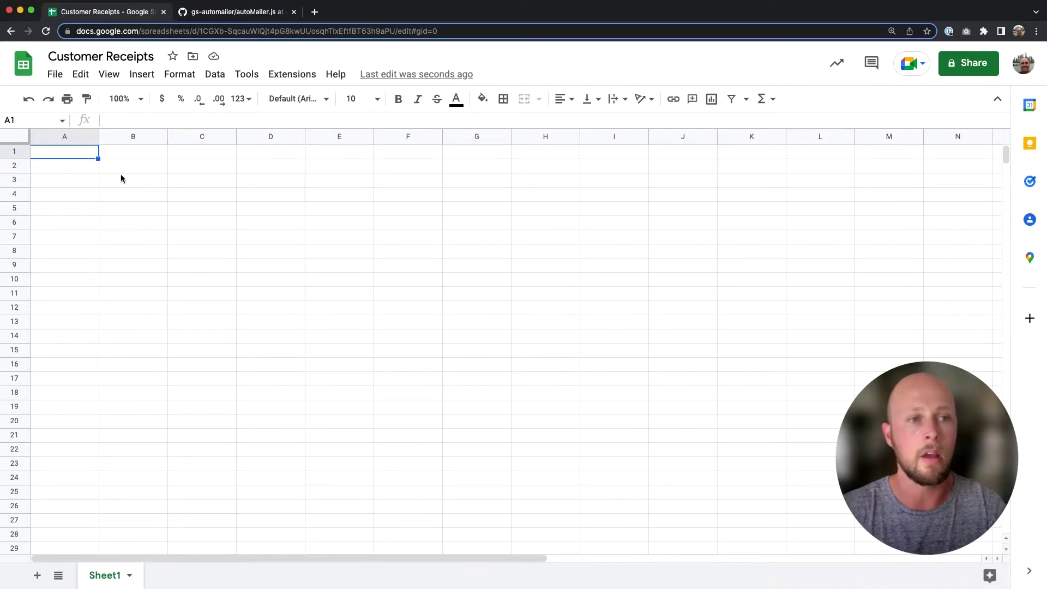
Step: Enter the headers email, send_date and subject into A1, B1 and C1
text(email)
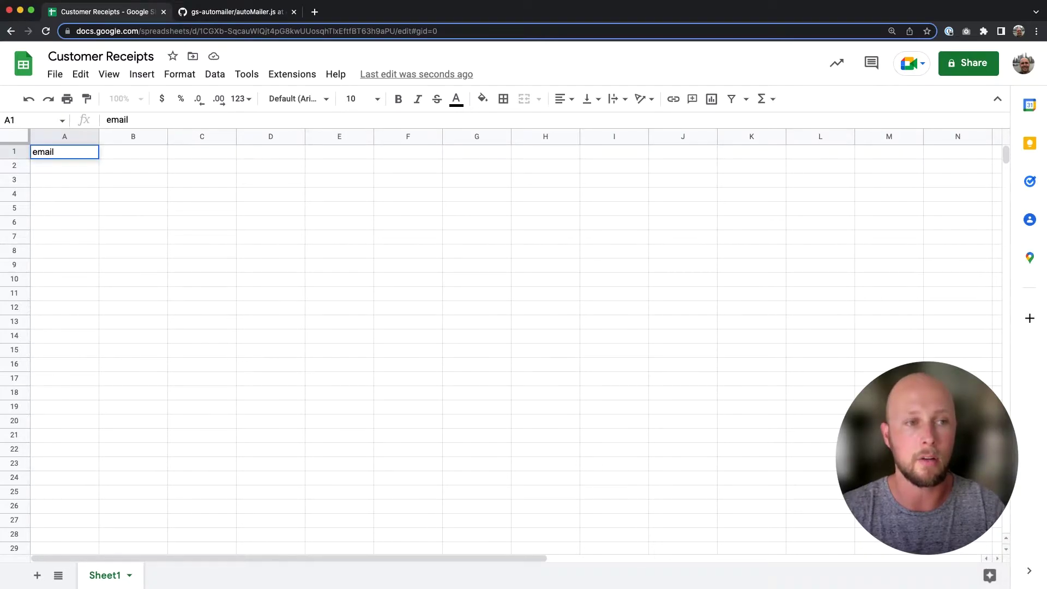
key(Tab)
text(send_date)
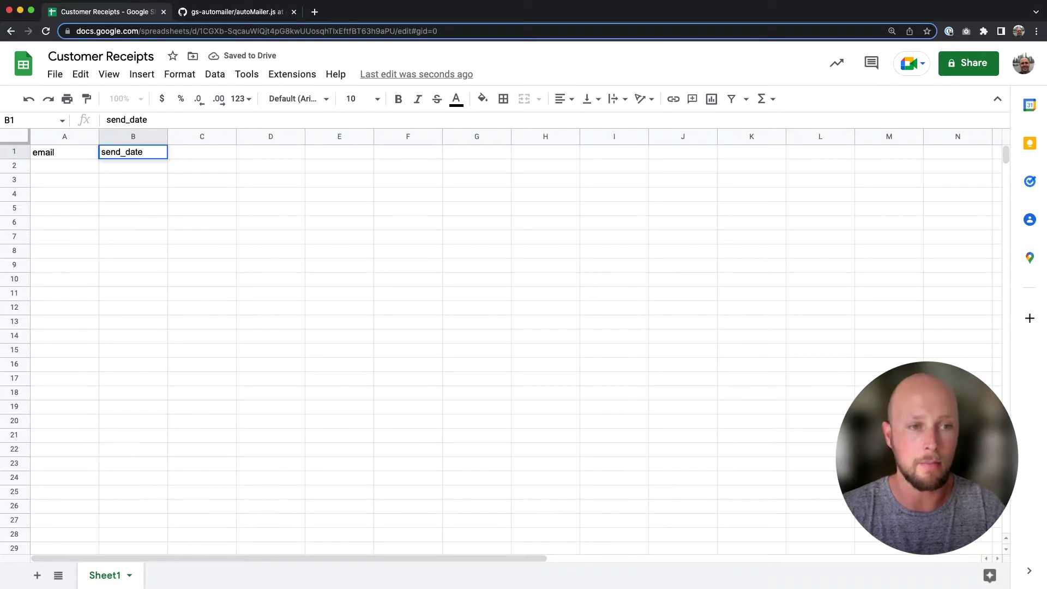
key(Tab)
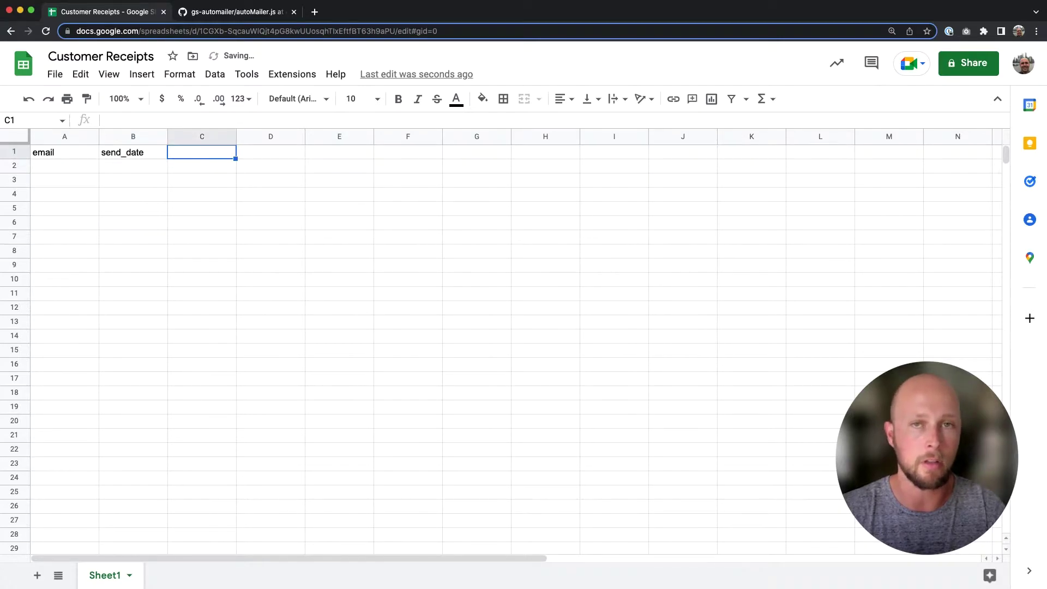
text(sub)
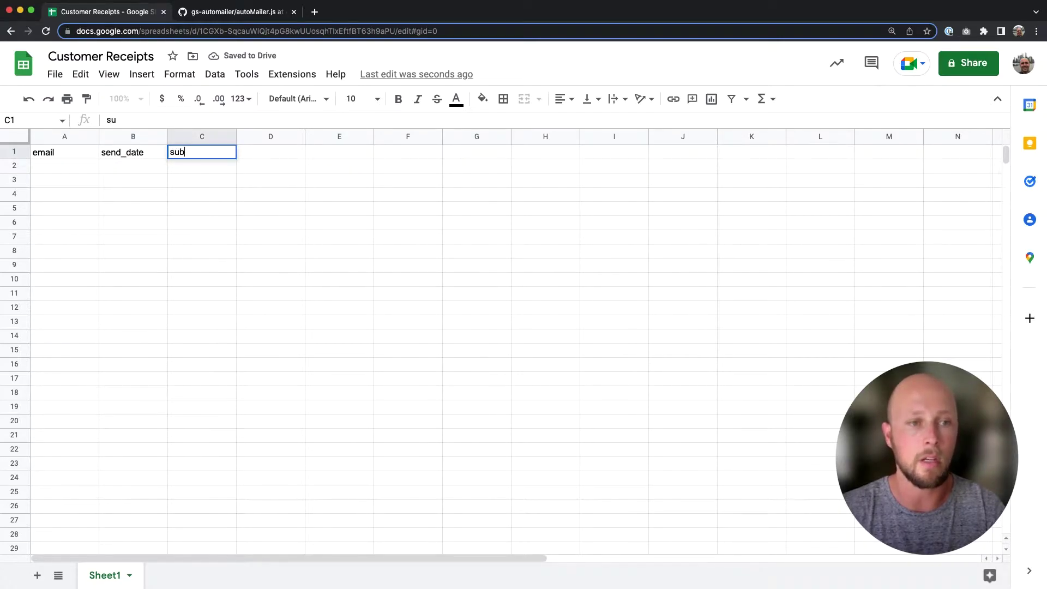
text(ject)
key(Return)
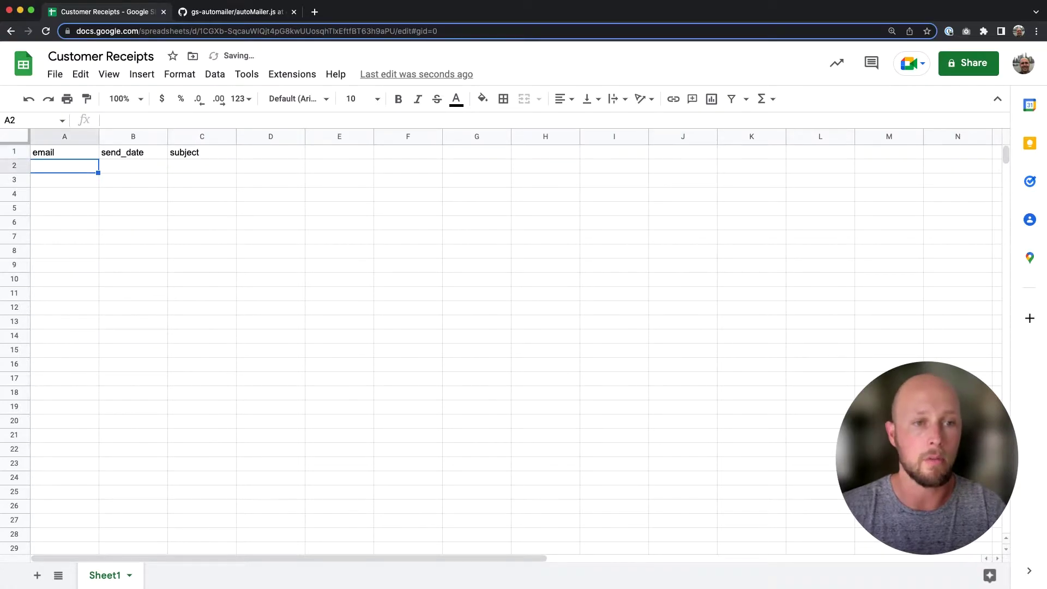
Step: Select the header cells A1:C1 for formatting
click(201, 152)
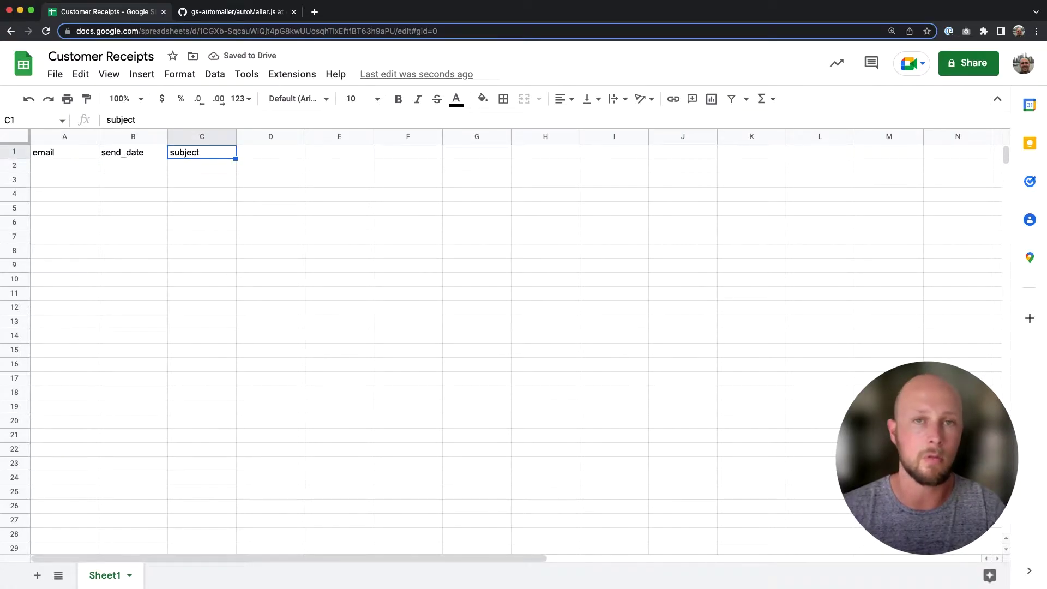
key(Left)
key(Left)
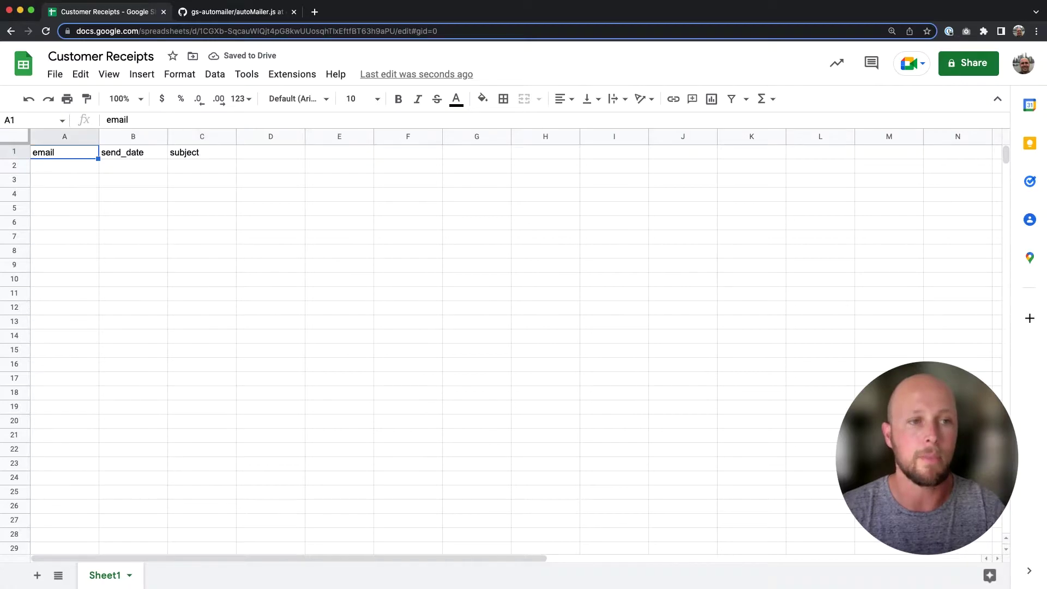
key(shift+Right)
key(shift+Right)
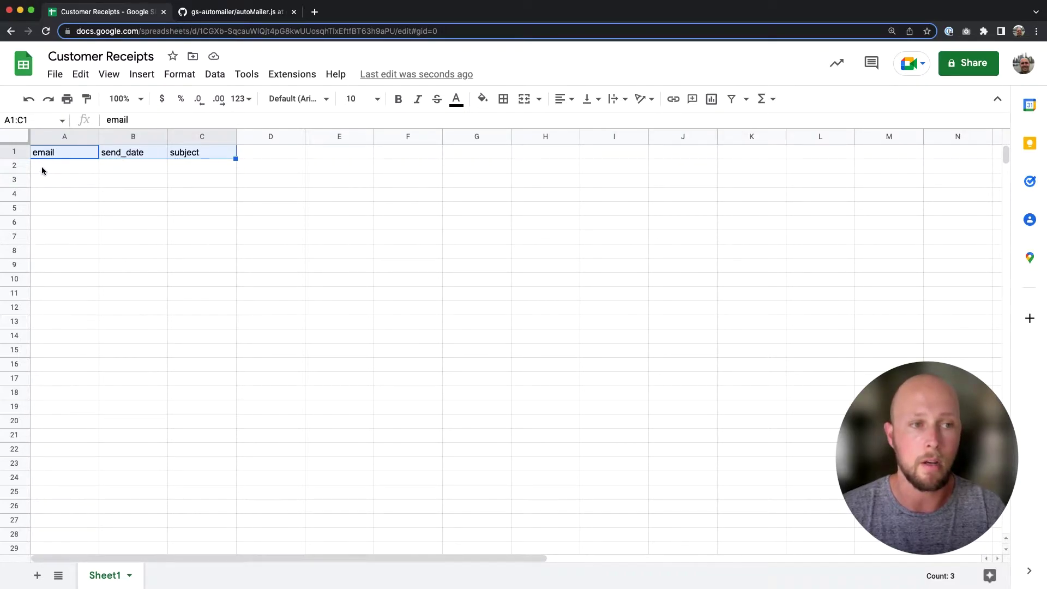
drag(42, 167, 208, 163)
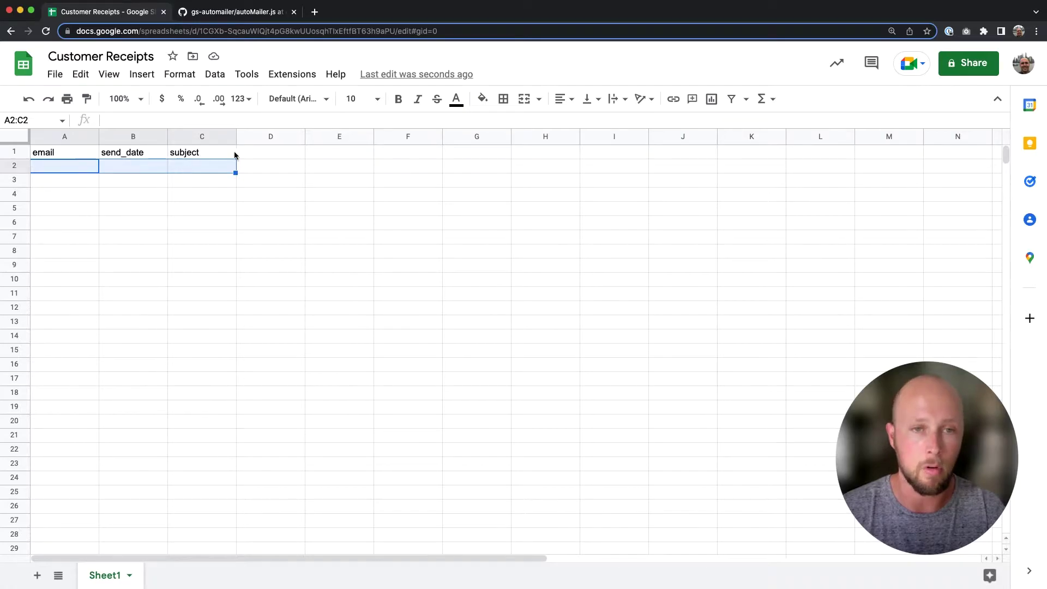
drag(75, 155, 215, 155)
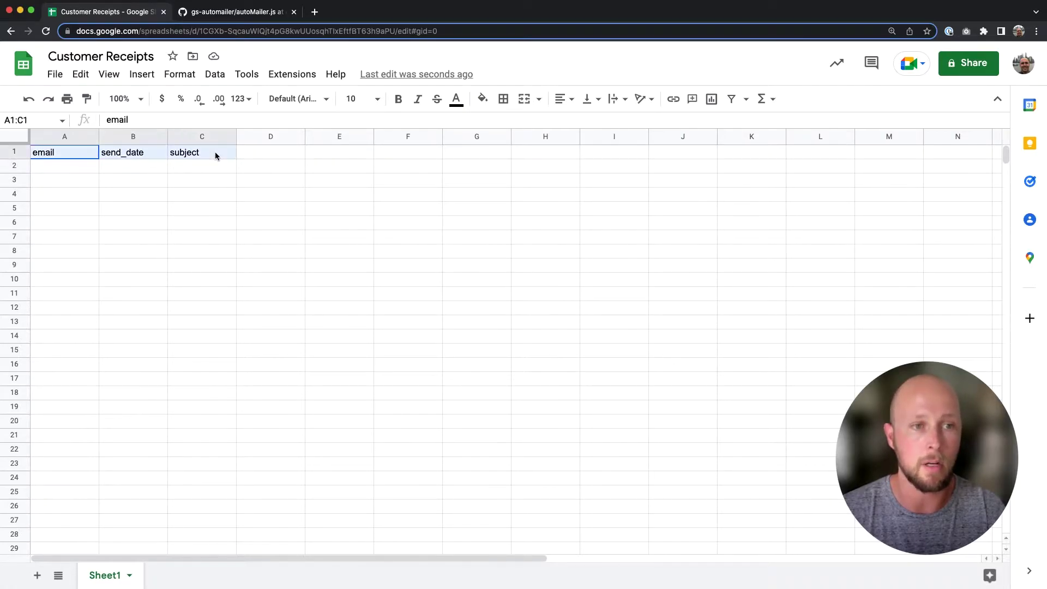
Step: Give headers A1:C1 a dark grey fill with white text
click(482, 99)
click(496, 214)
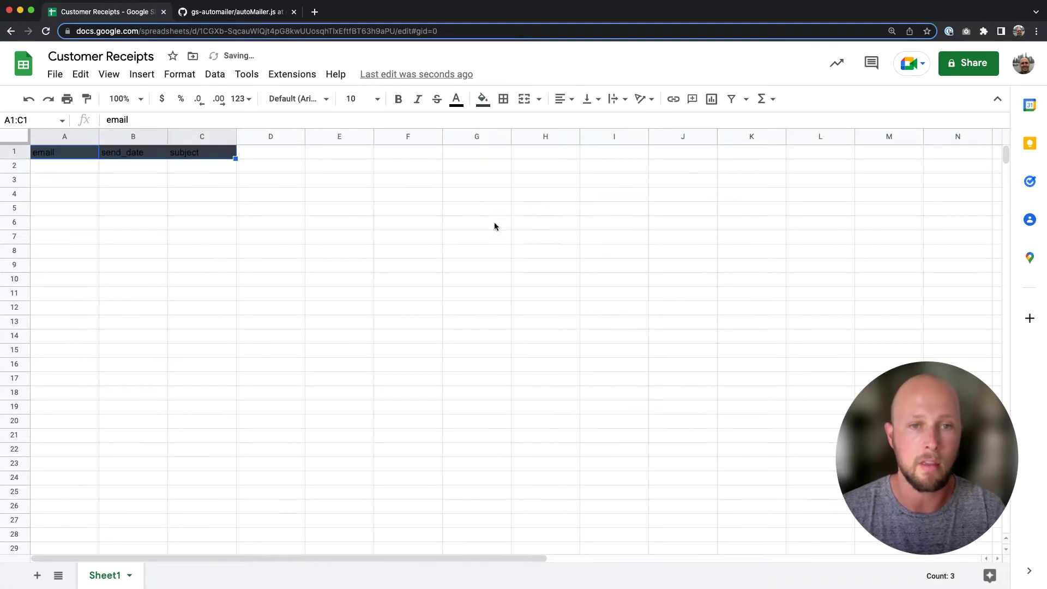
click(456, 99)
click(477, 143)
click(84, 171)
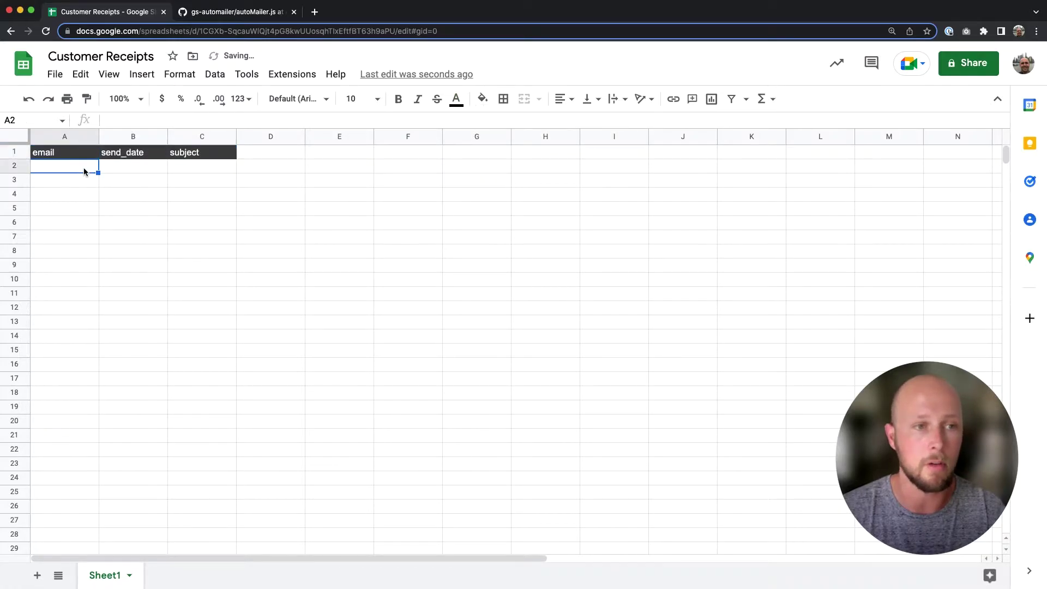
Step: Enter the headers name, confirmation_# and delivery_date into D1:F1
click(276, 151)
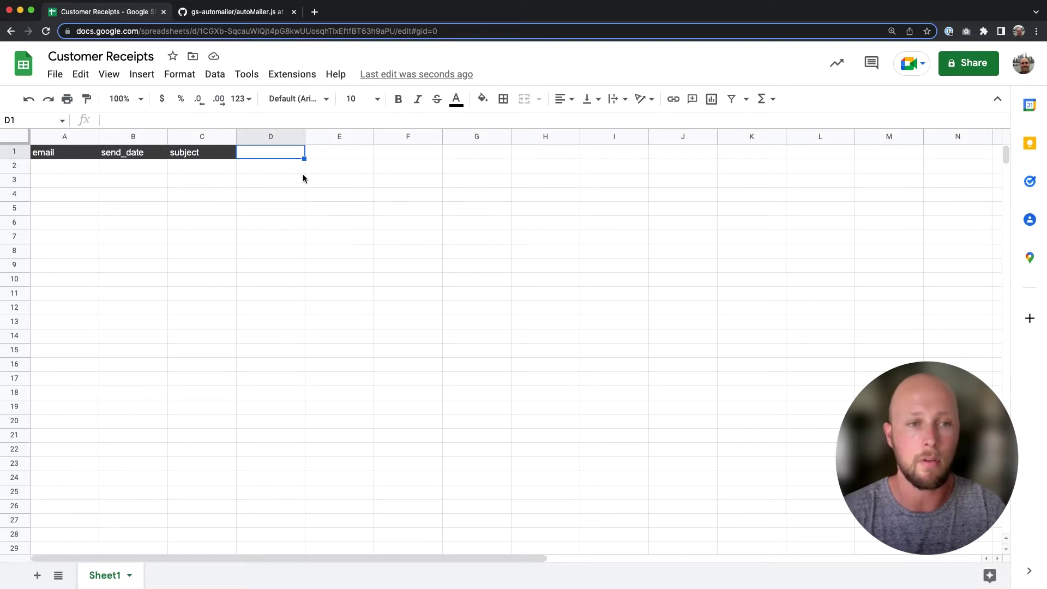
text(name)
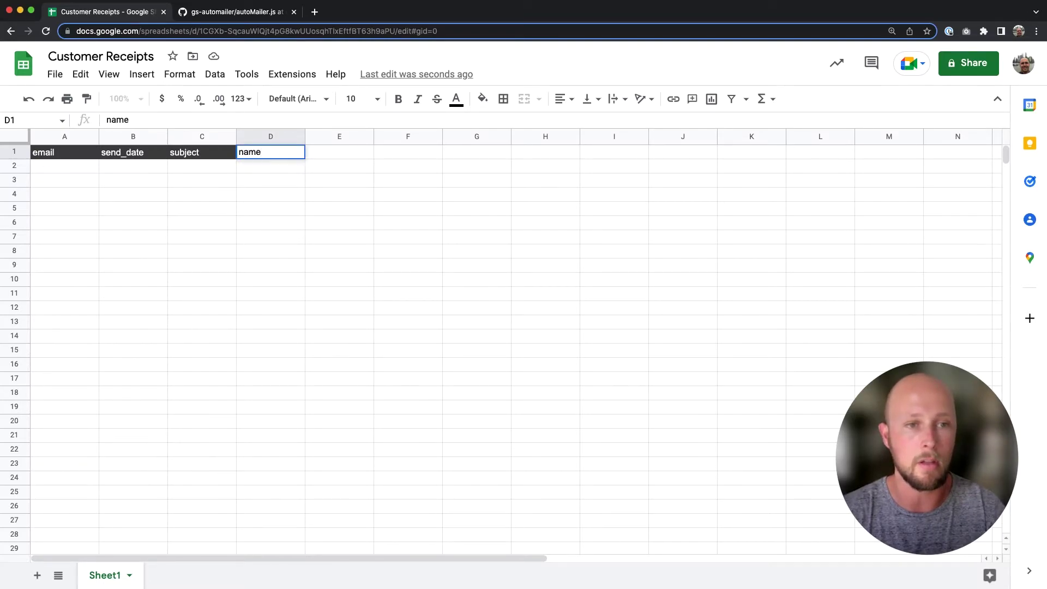
key(Tab)
text(confi)
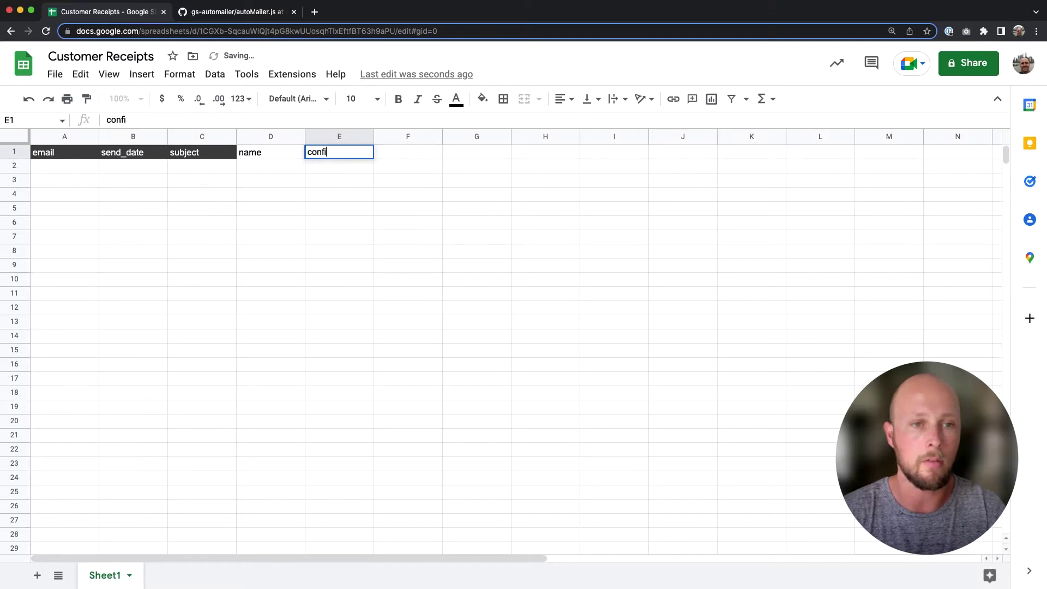
text(rmation_#)
key(Tab)
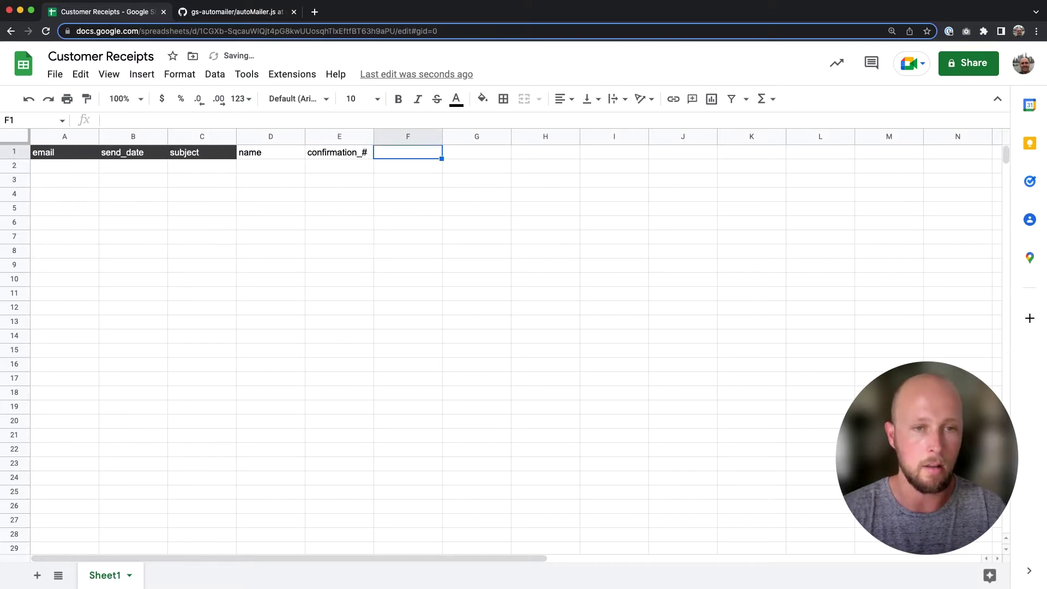
text(delivery_date)
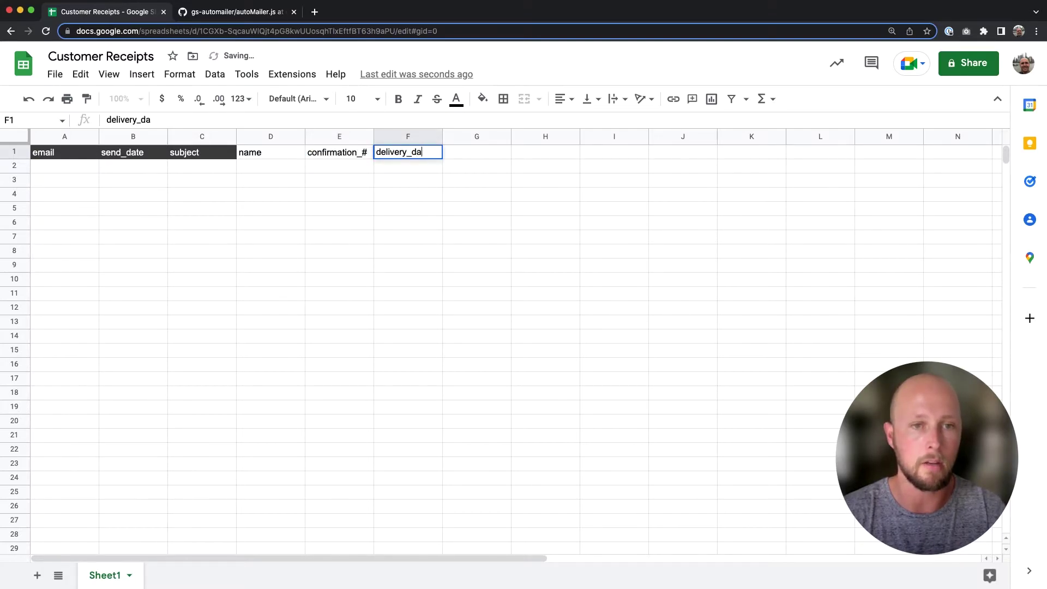
key(Return)
Step: Fill the new header cells D1:F1 blue
key(Up)
key(shift+Right)
key(shift+Right)
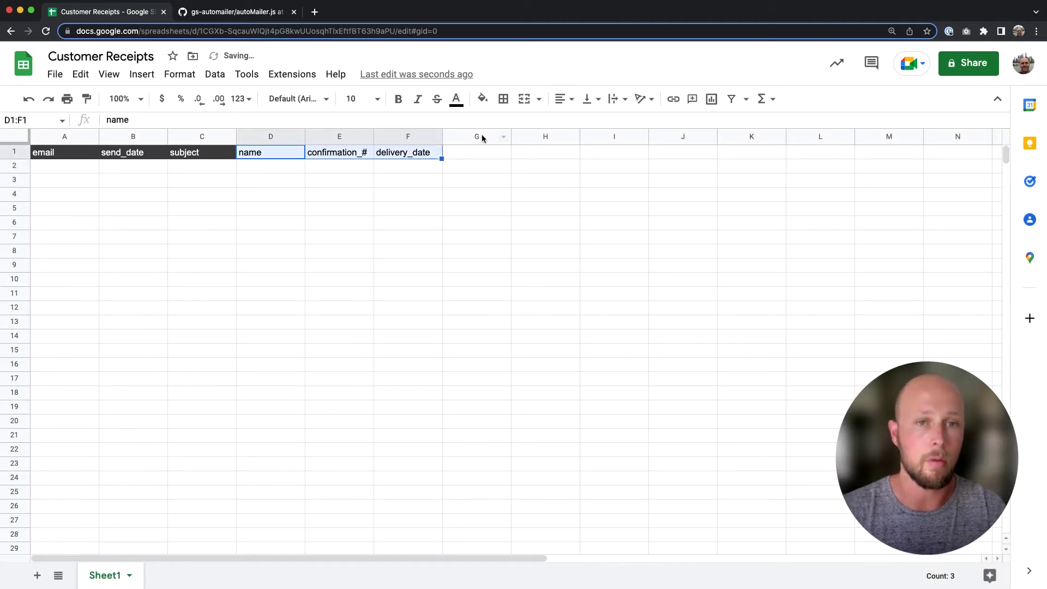
click(483, 99)
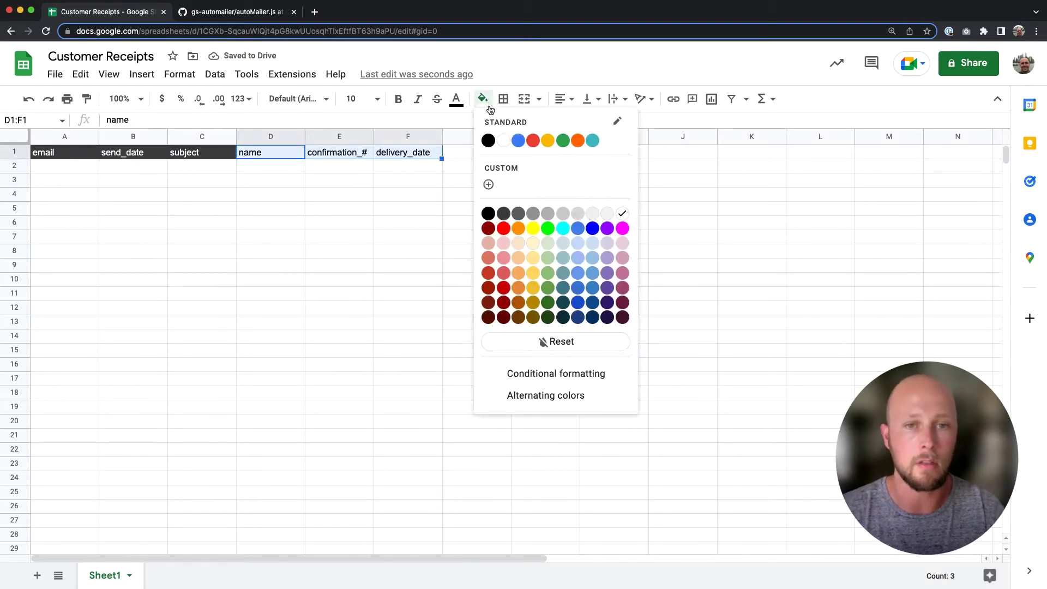
click(519, 142)
click(483, 99)
key(Escape)
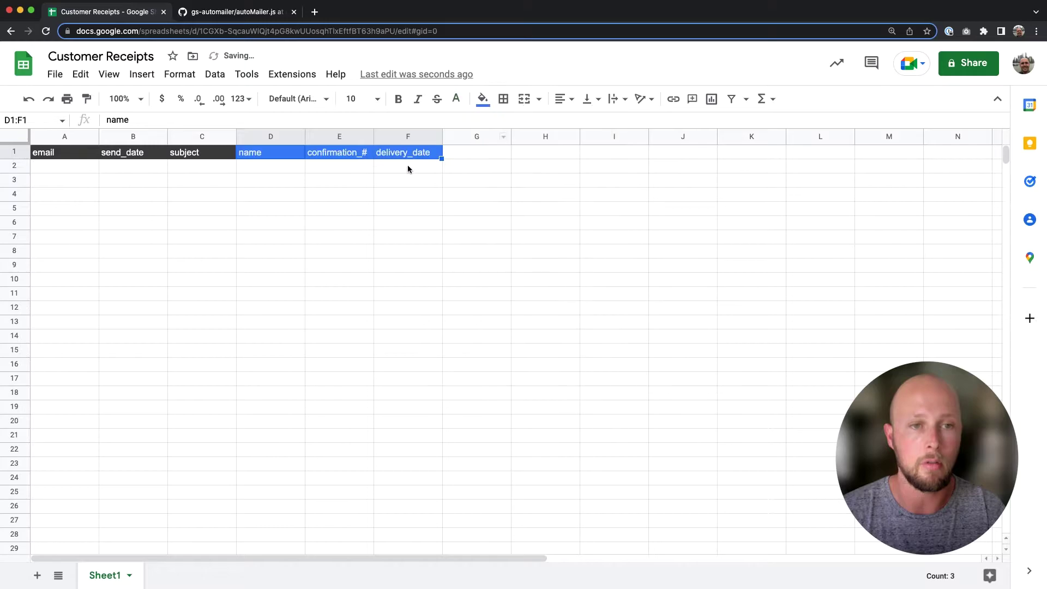
click(279, 169)
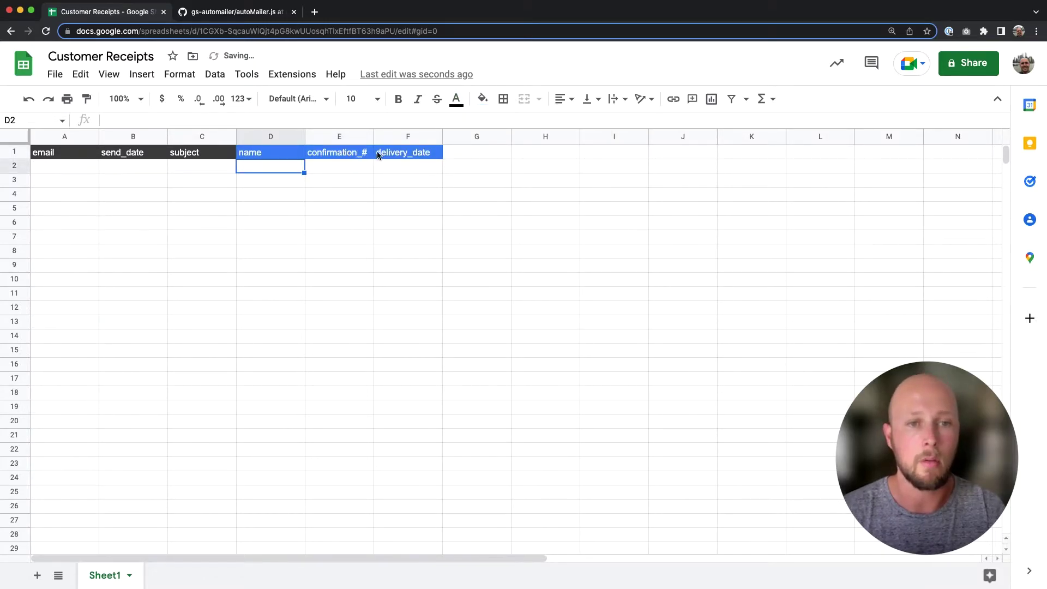
click(395, 153)
drag(395, 154, 844, 153)
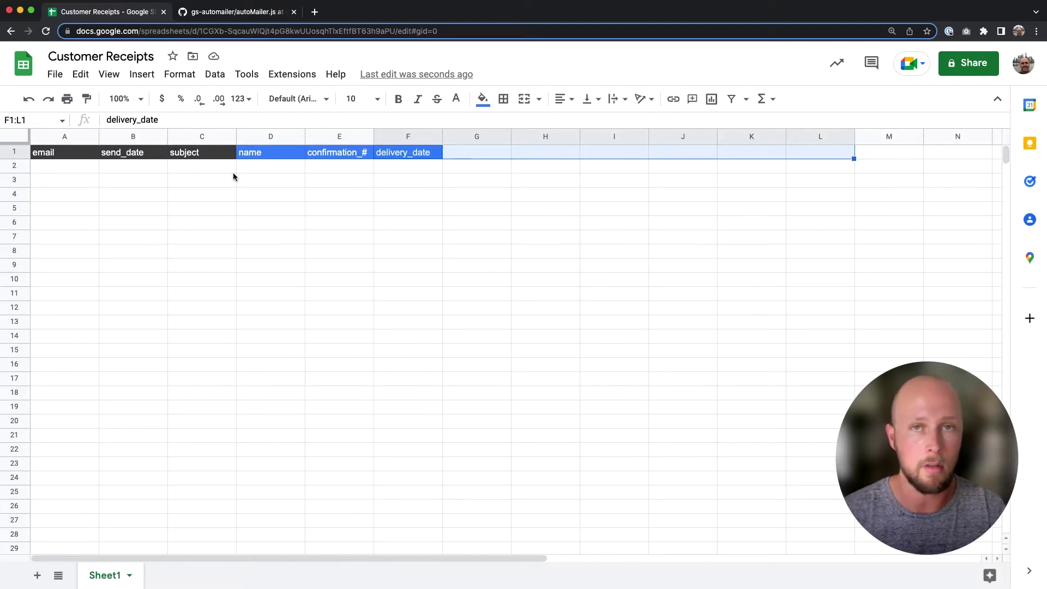
click(293, 165)
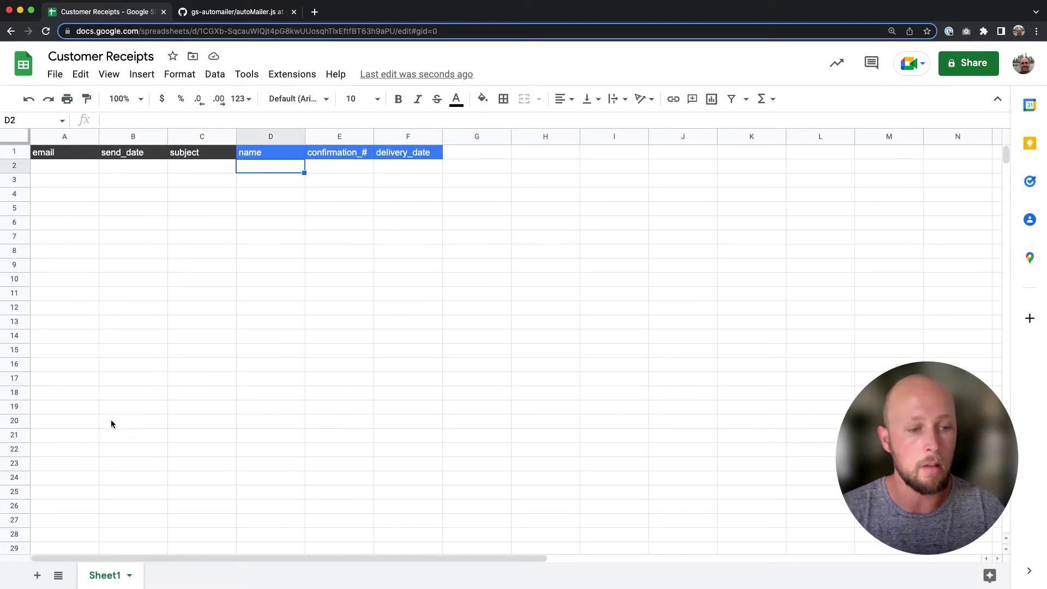
Step: Add Sheet2 and enlarge its row 1 height and column A width
click(37, 574)
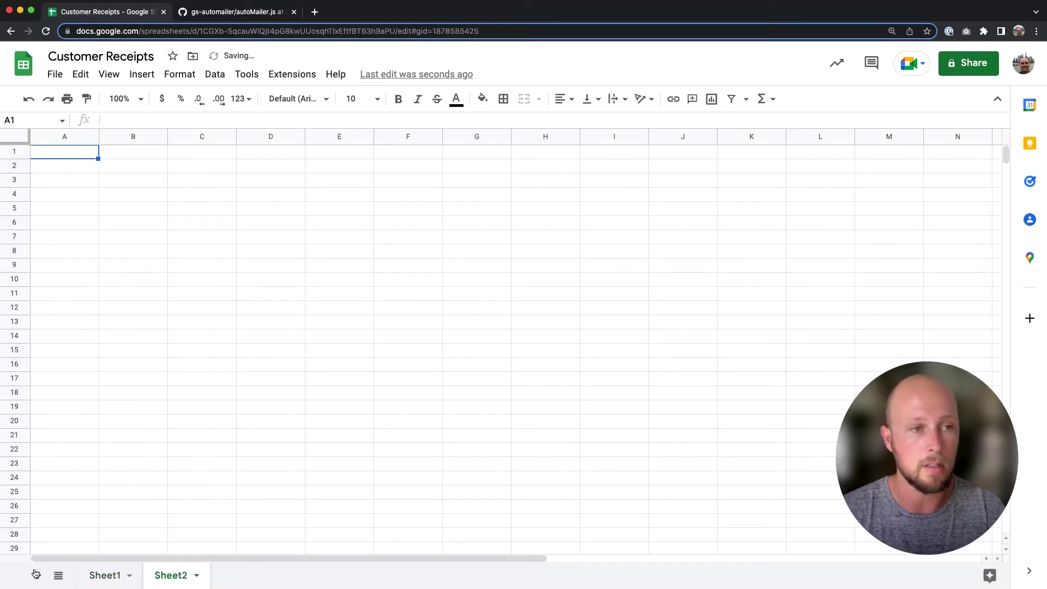
drag(22, 158, 40, 233)
drag(99, 138, 311, 139)
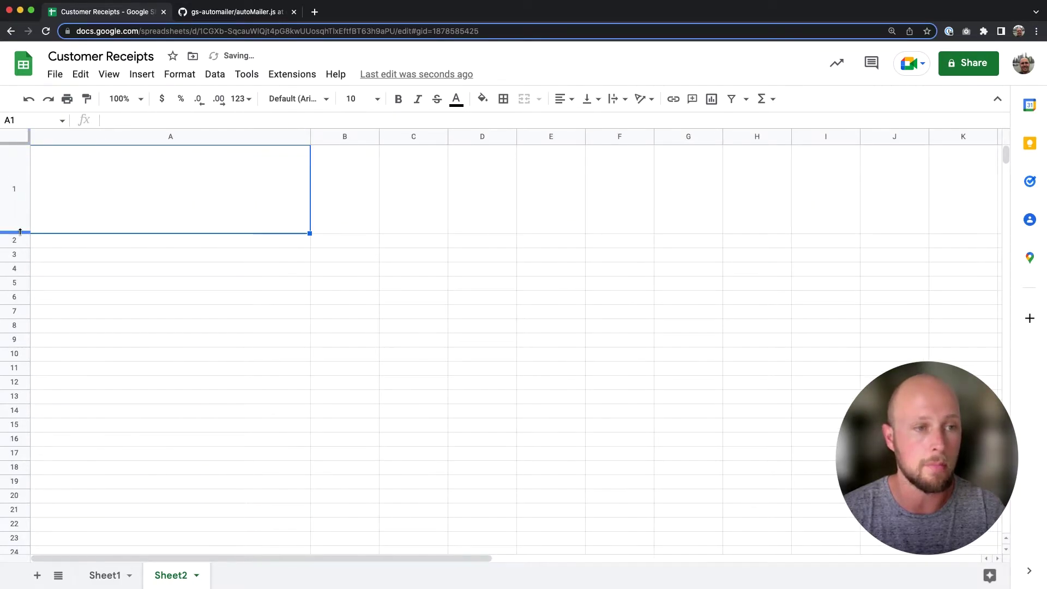
drag(20, 231, 20, 294)
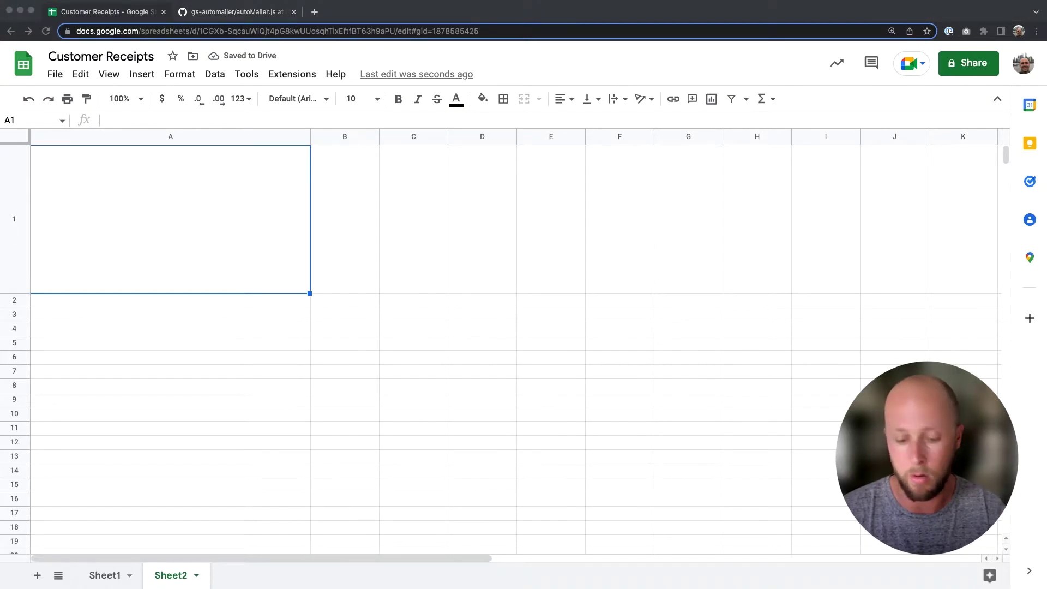
Step: Paste the Hello {} order-confirmation email template into A1 and remove the quote marks
double_click(166, 240)
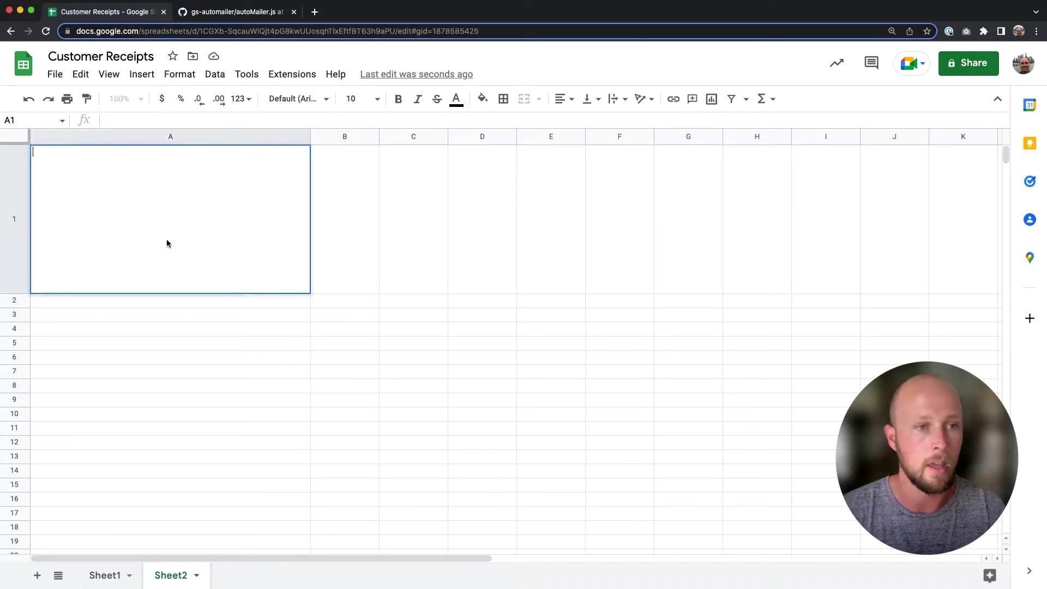
text("Hello {},  Thank you for your order!  Your confirmation # is {}.  Please expect delivery by {}.  All the best,  Housekeeping")
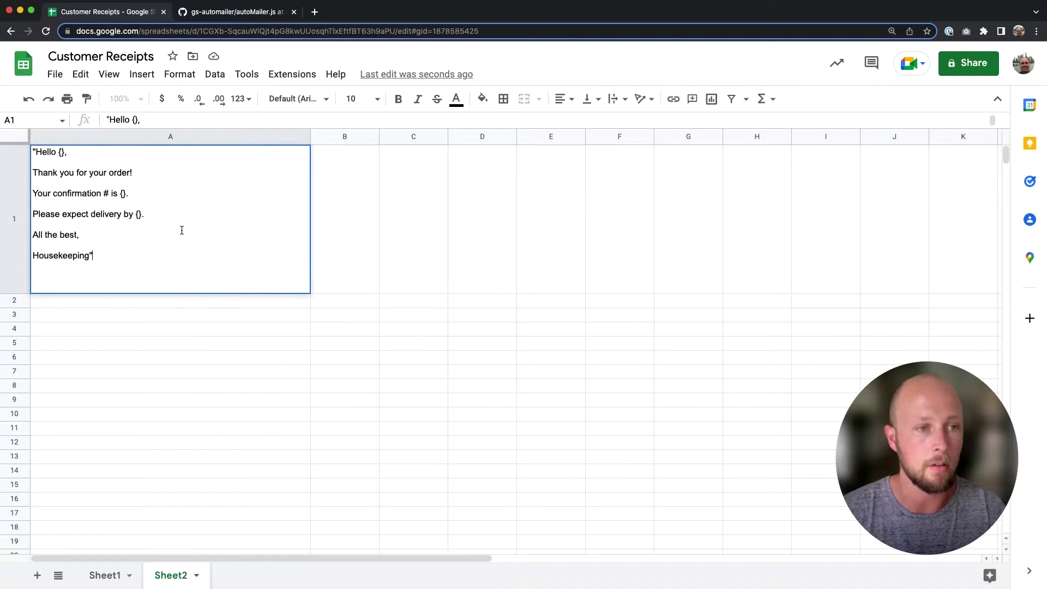
click(199, 255)
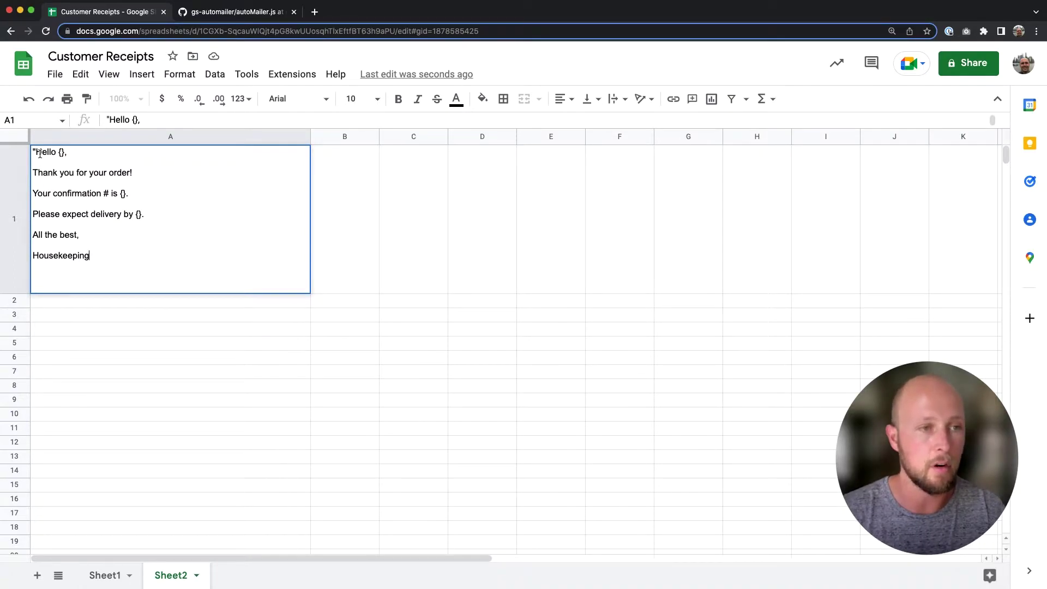
key(BackSpace)
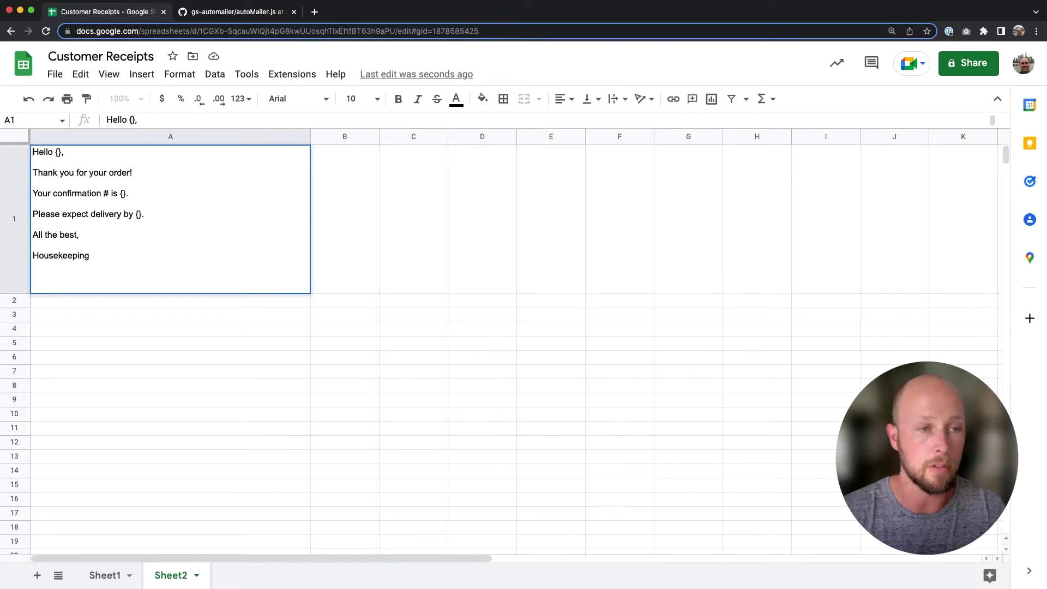
key(Return)
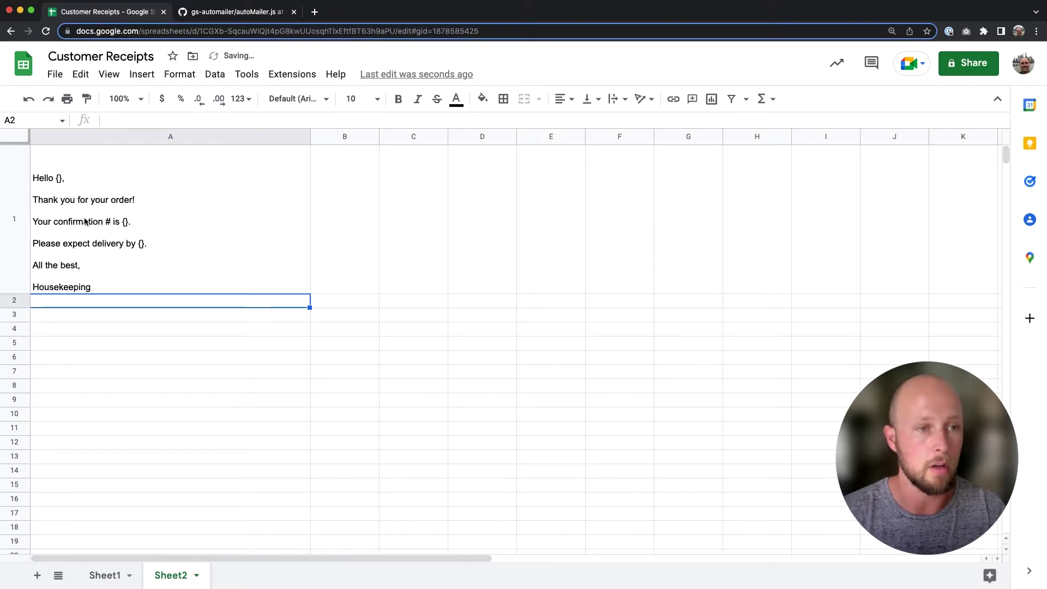
click(58, 177)
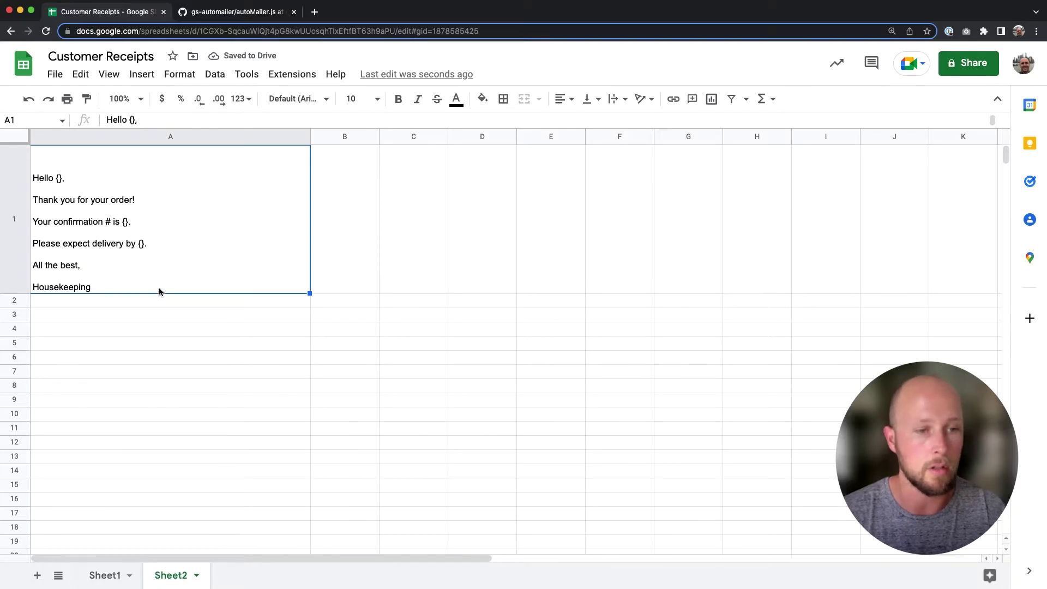
Step: Check the name, confirmation_# and delivery_date headers in D1:F1 on Sheet1
click(109, 575)
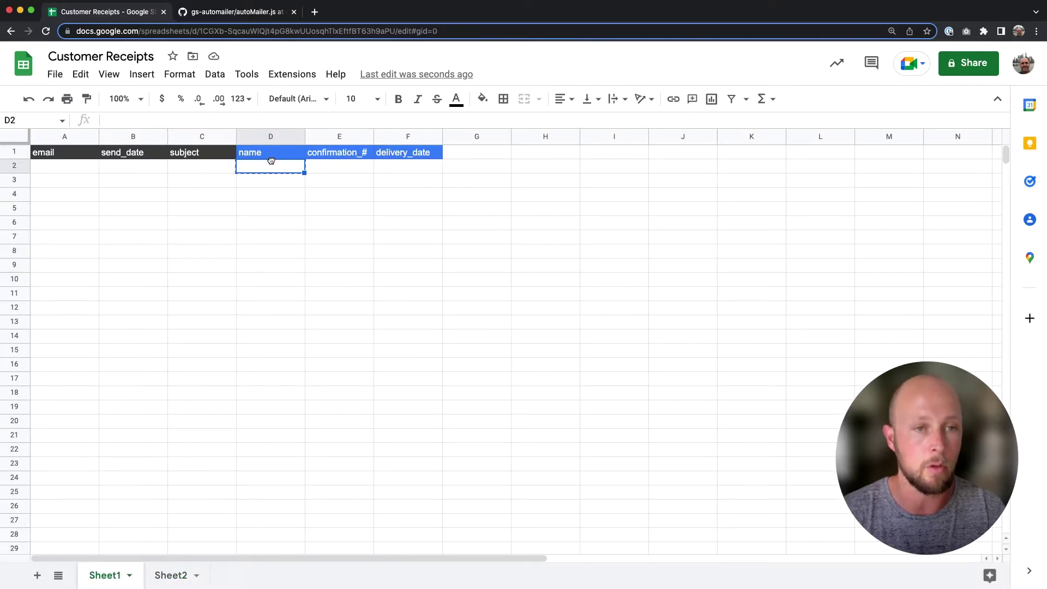
click(276, 155)
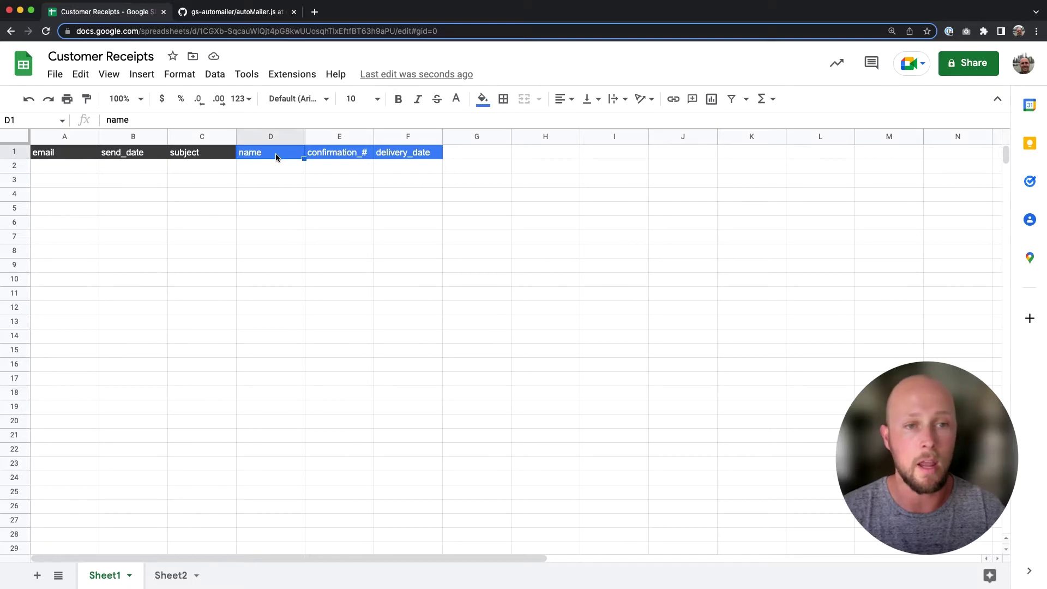
click(335, 155)
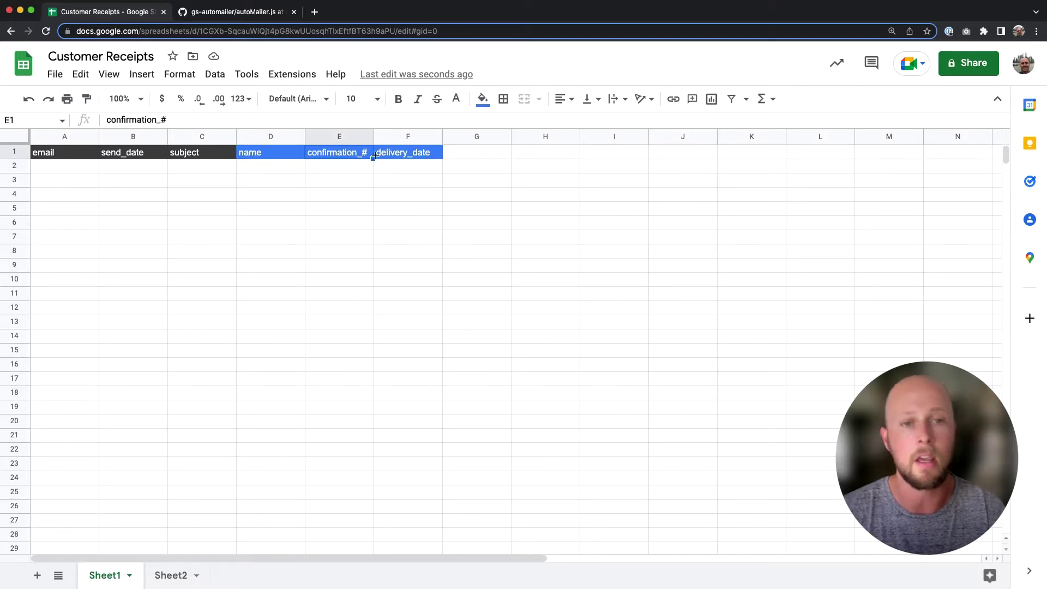
click(408, 155)
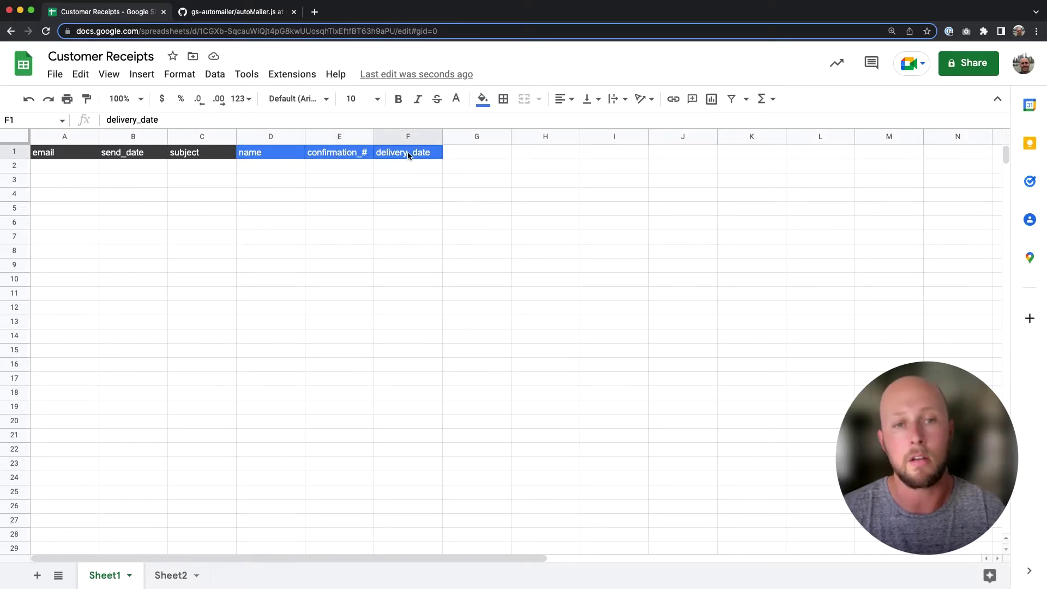
Step: Match those headers to the {} placeholders in the Sheet2 template, then return to Sheet1
click(171, 577)
double_click(116, 198)
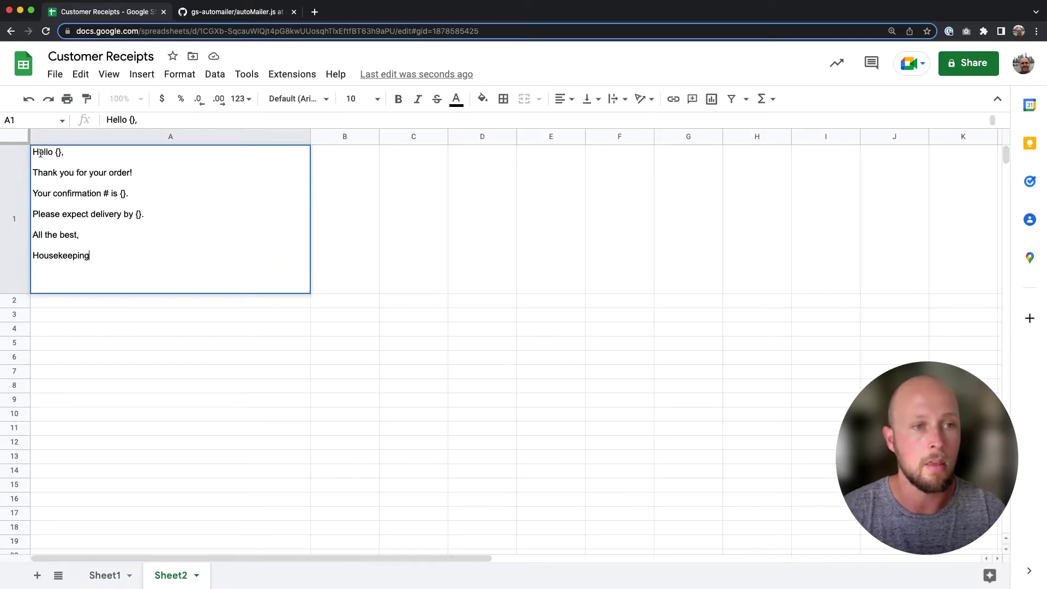
drag(55, 153, 63, 154)
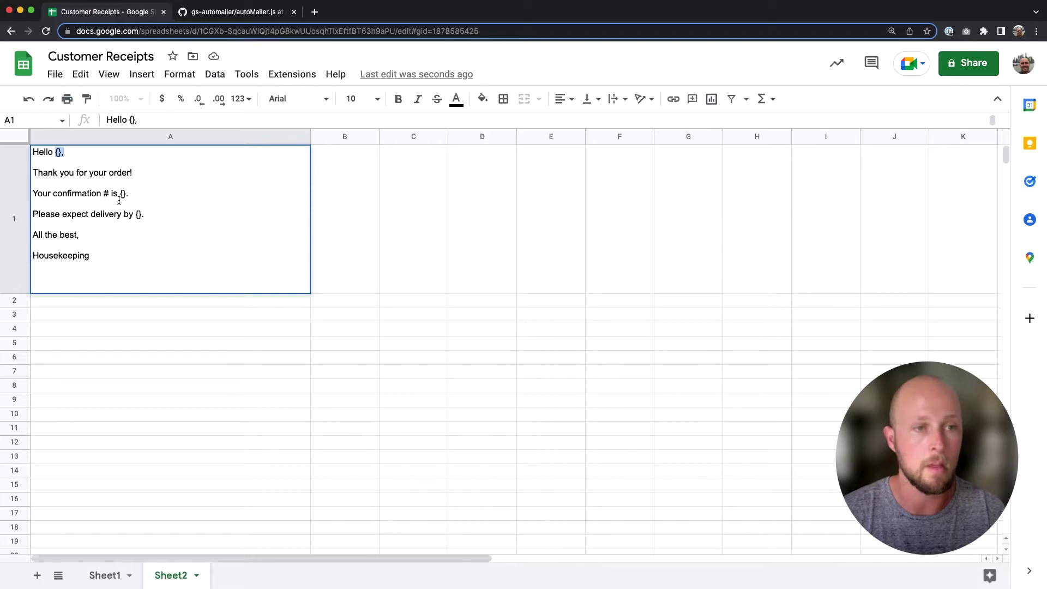
drag(120, 196, 140, 216)
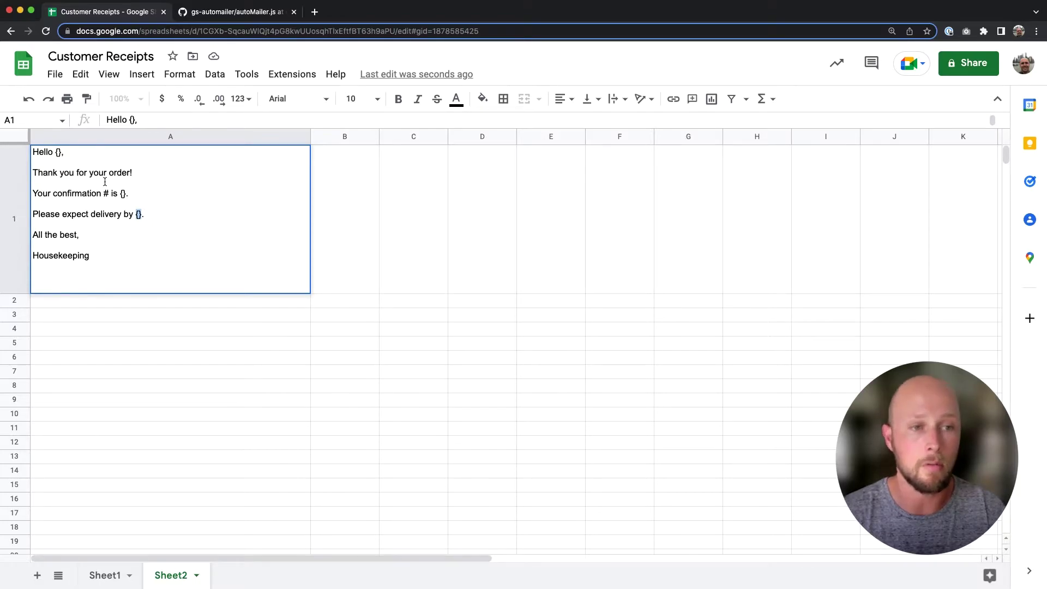
drag(120, 194, 125, 195)
click(120, 580)
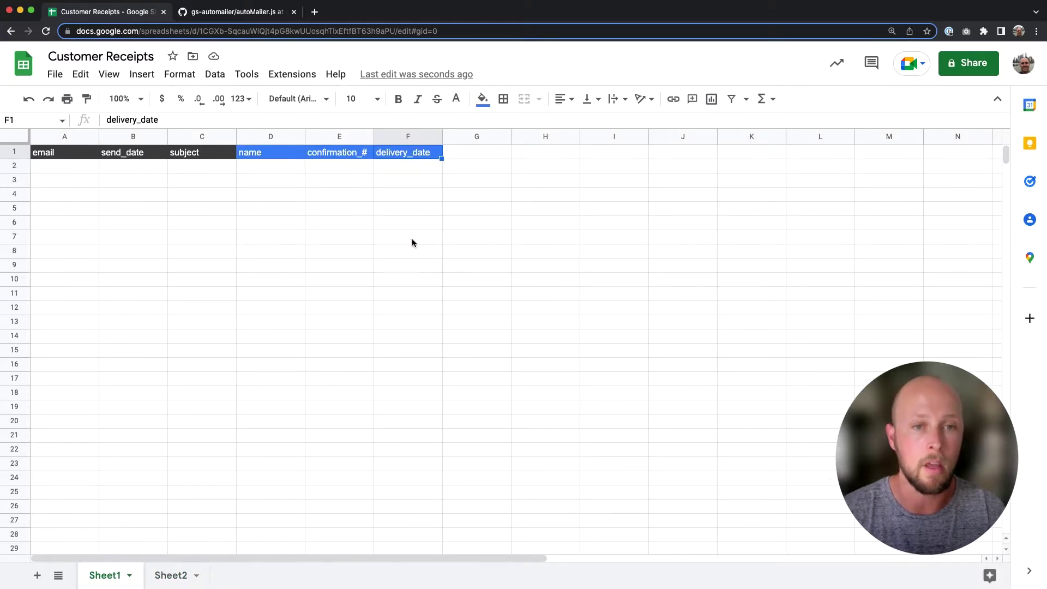
click(484, 169)
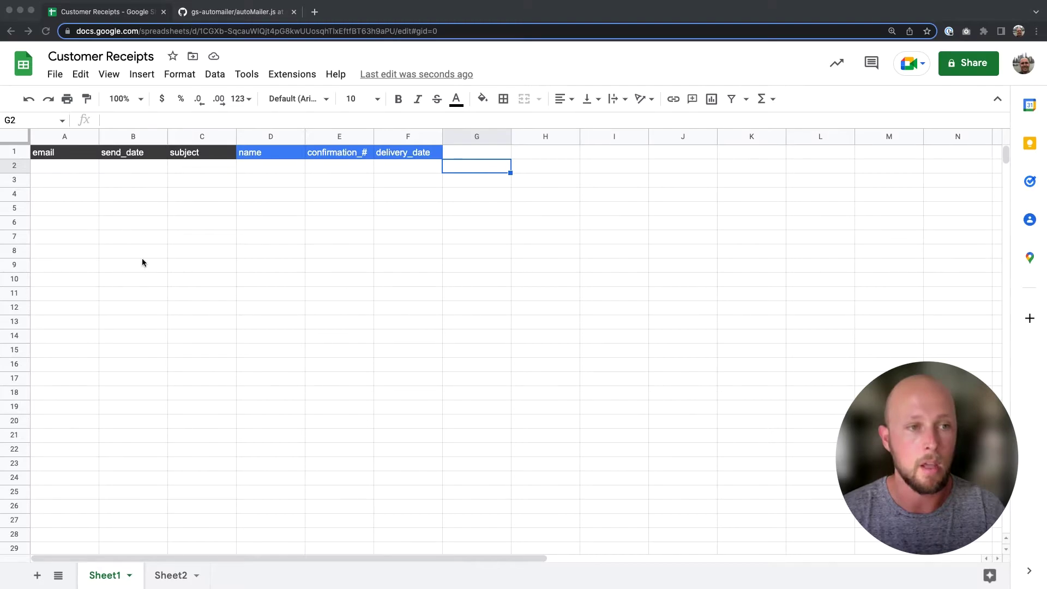
Step: Paste the contact row into A2:F2 with send date 7/29/22 and delivery date 8/14/22
click(58, 165)
click(64, 171)
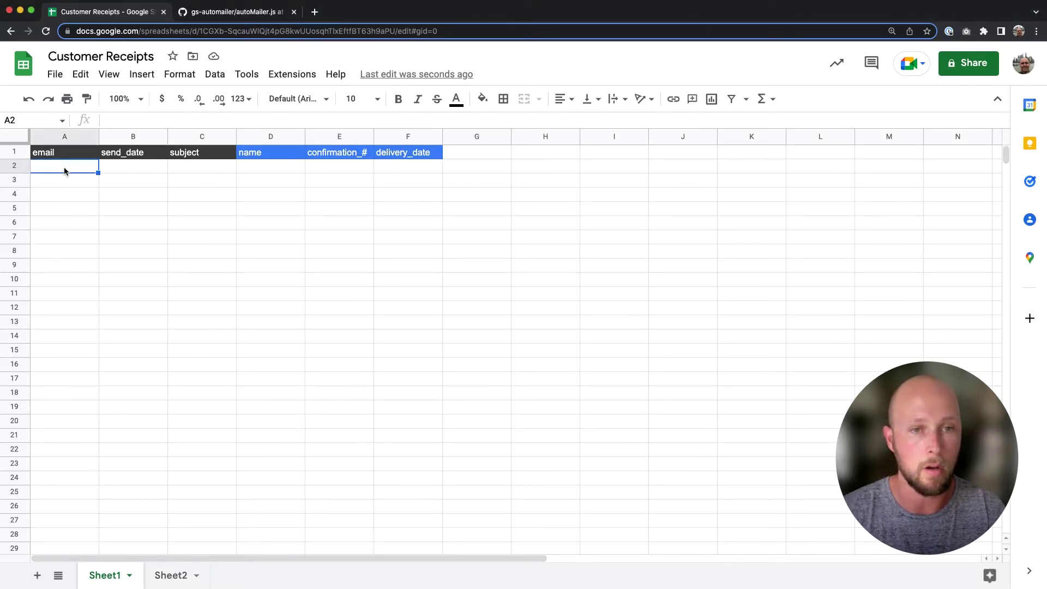
key(super+v)
click(143, 198)
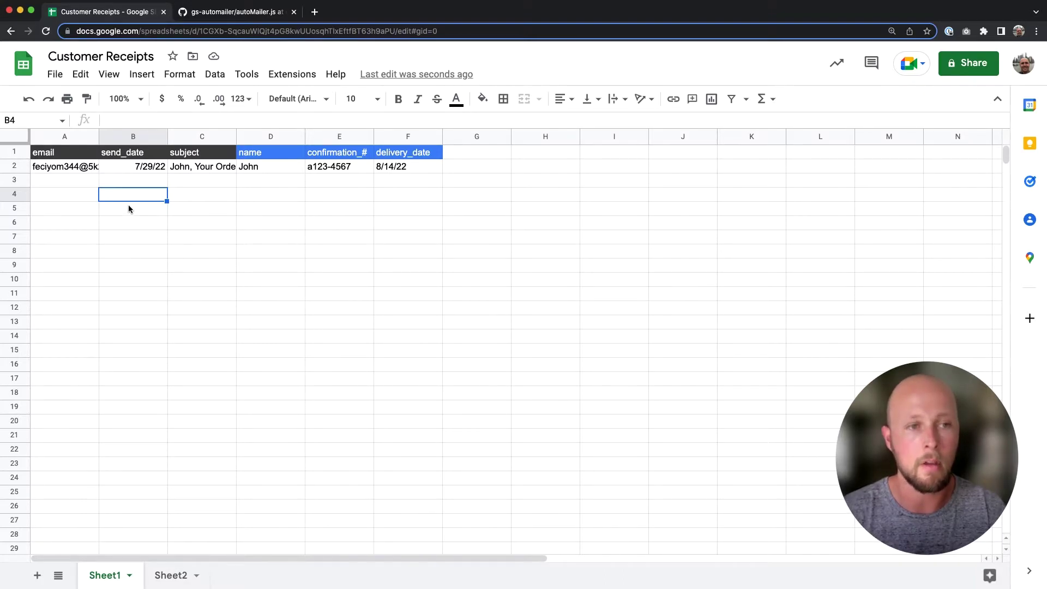
click(136, 182)
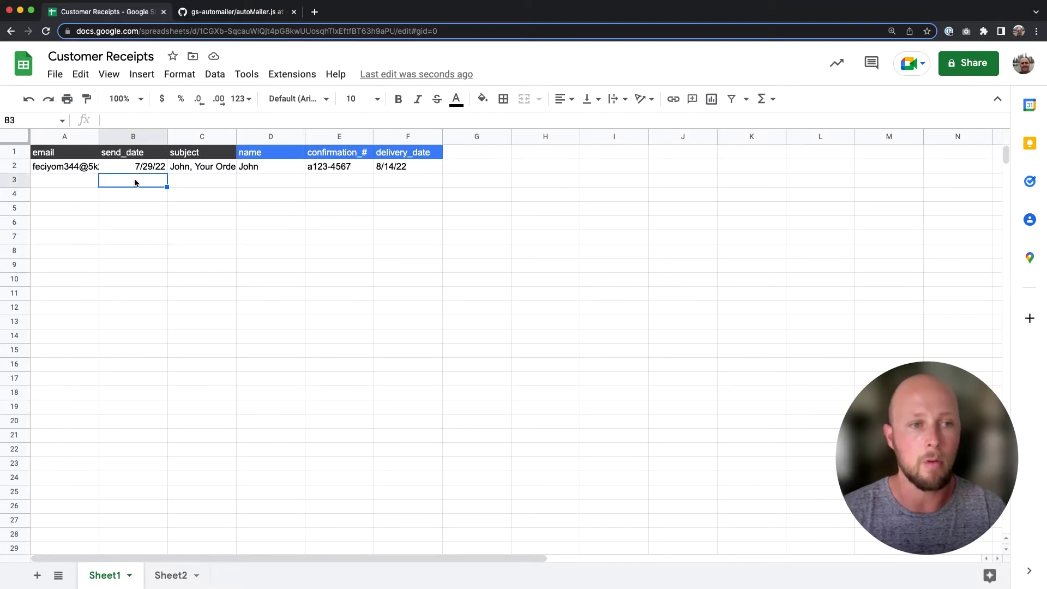
Step: Copy the raw autoMailer.js code from its GitHub page and return to Customer Receipts
click(226, 18)
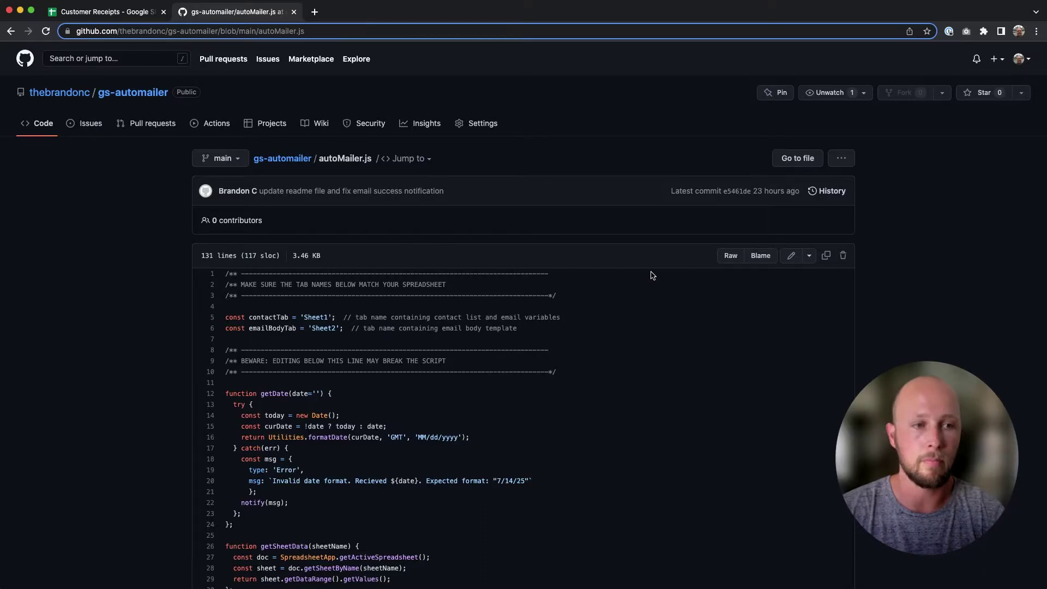
click(827, 257)
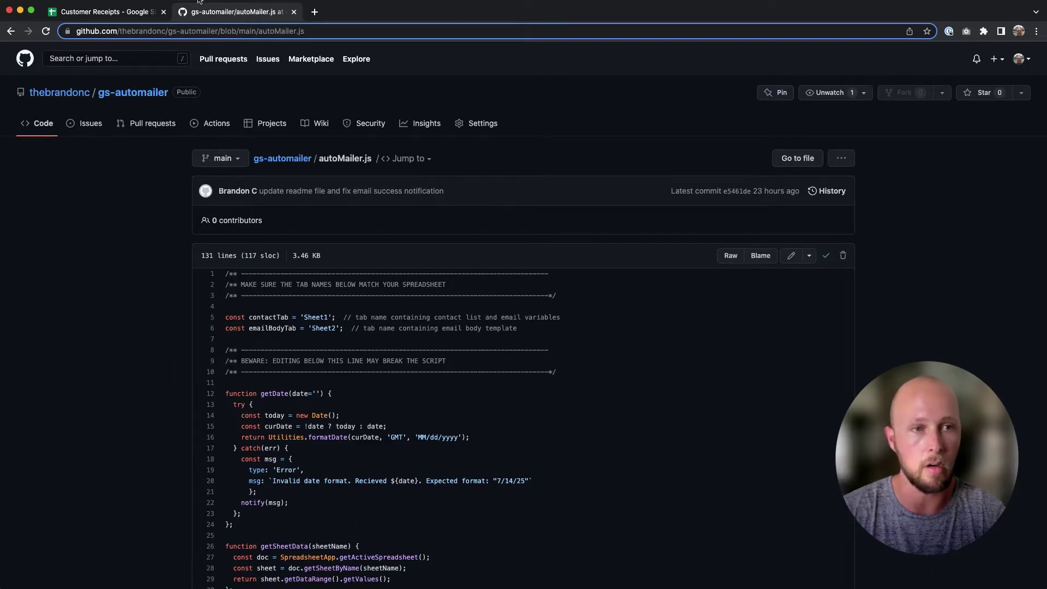
click(92, 11)
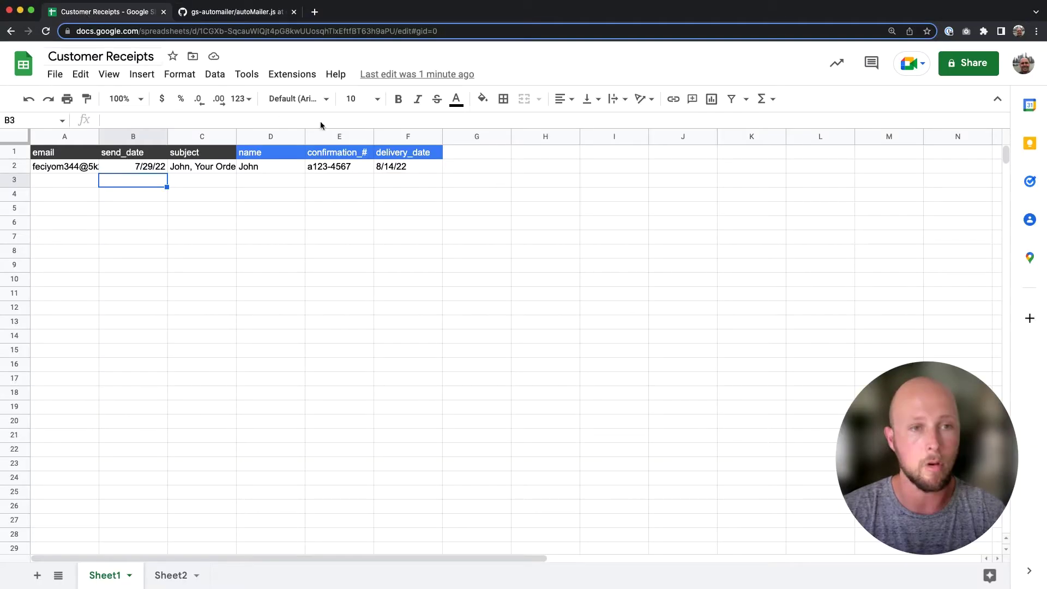
Step: Create an Apps Script project, replace myFunction in Code.gs with the autoMailer code, and save
click(307, 83)
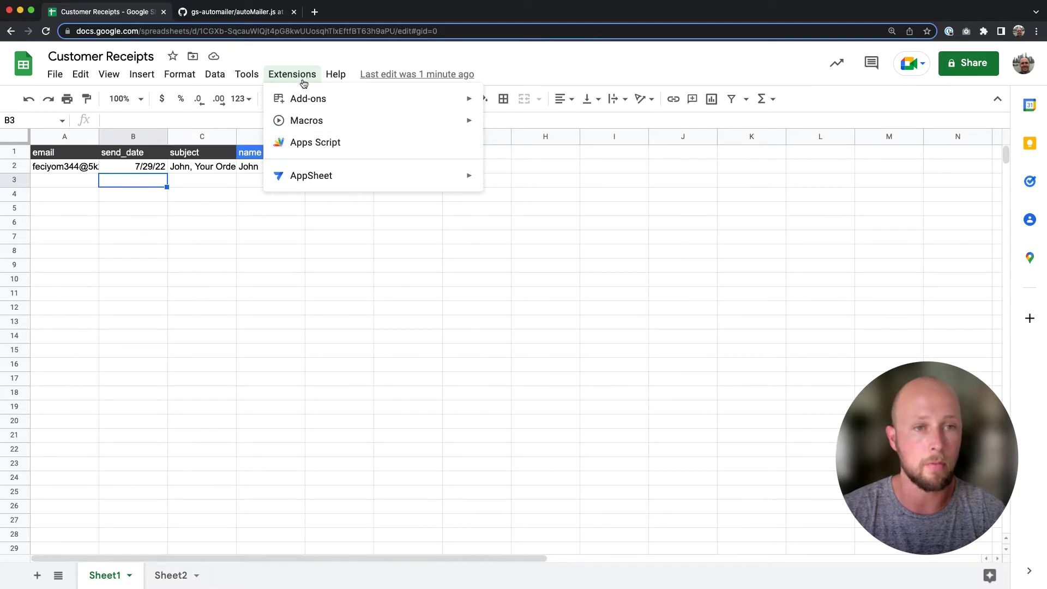
click(322, 142)
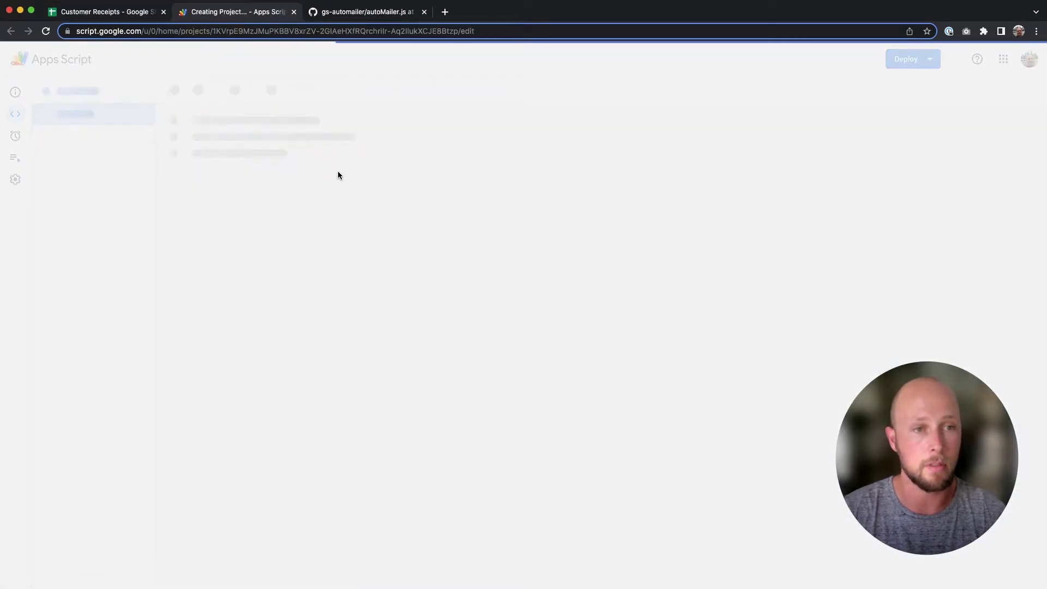
click(322, 151)
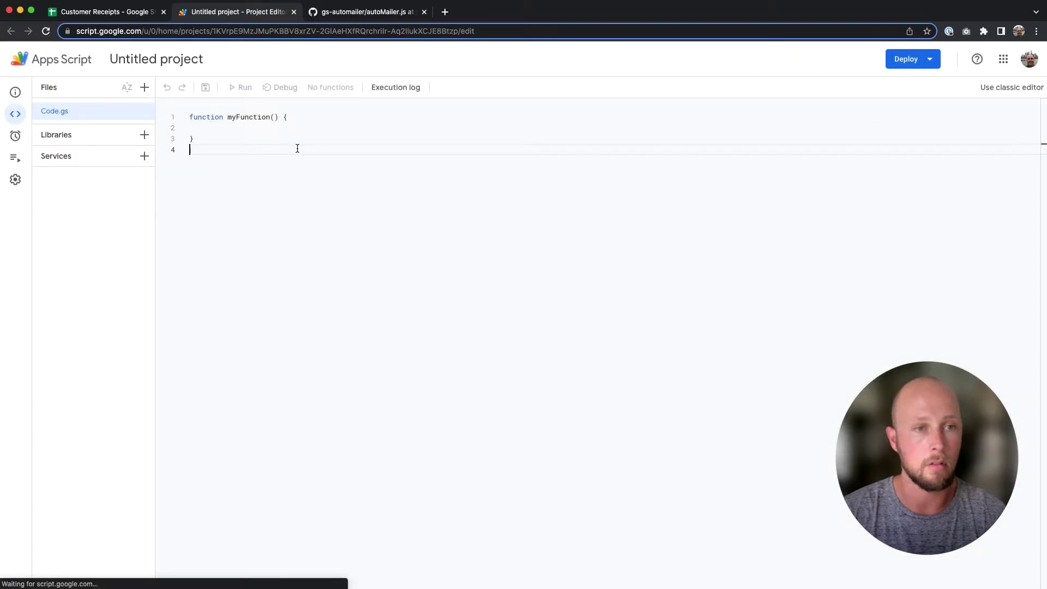
key(super+a)
key(BackSpace)
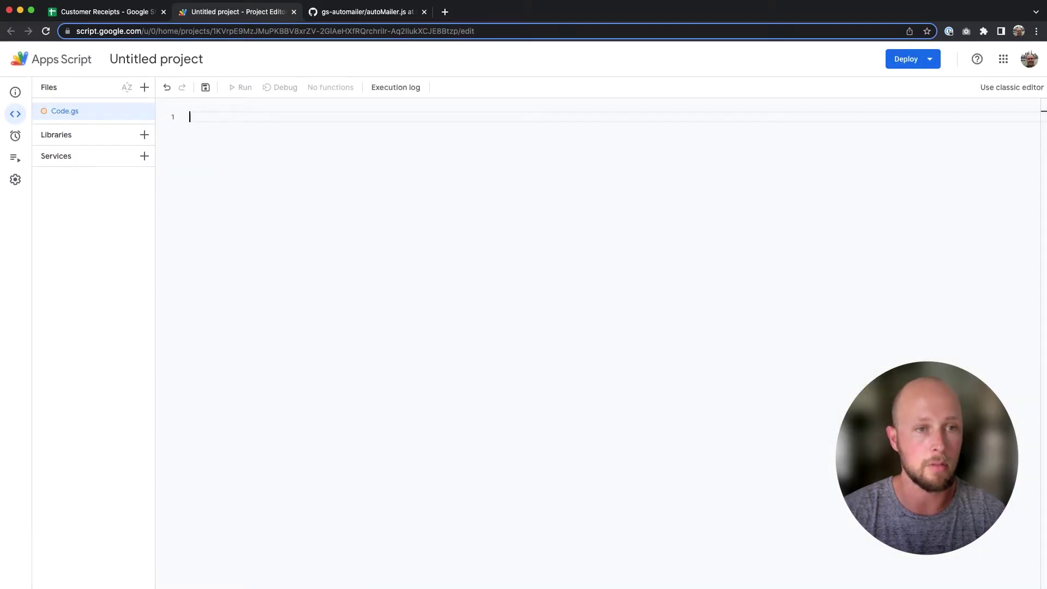
key(super+v)
scroll(366, 178, up, 15)
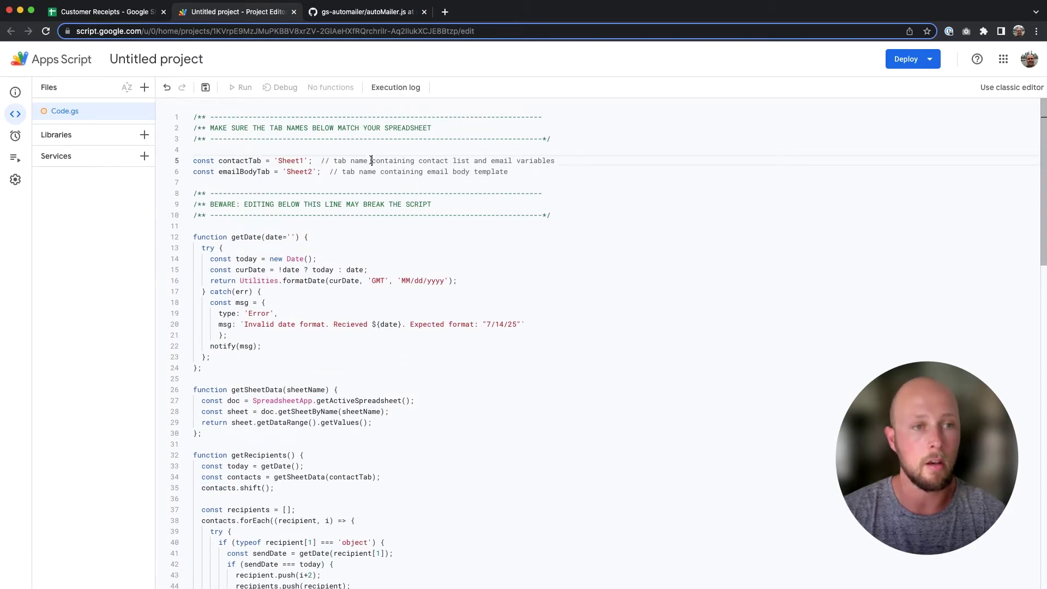
key(super+s)
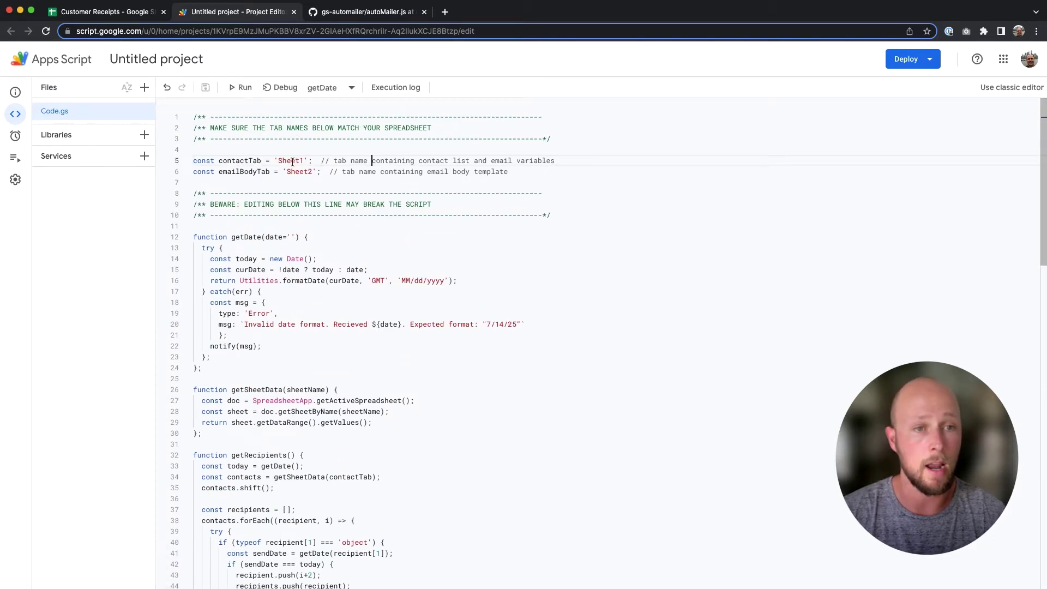
Step: Review the contactTab 'Sheet1' and emailBodyTab 'Sheet2' constants, then return to the spreadsheet
double_click(293, 162)
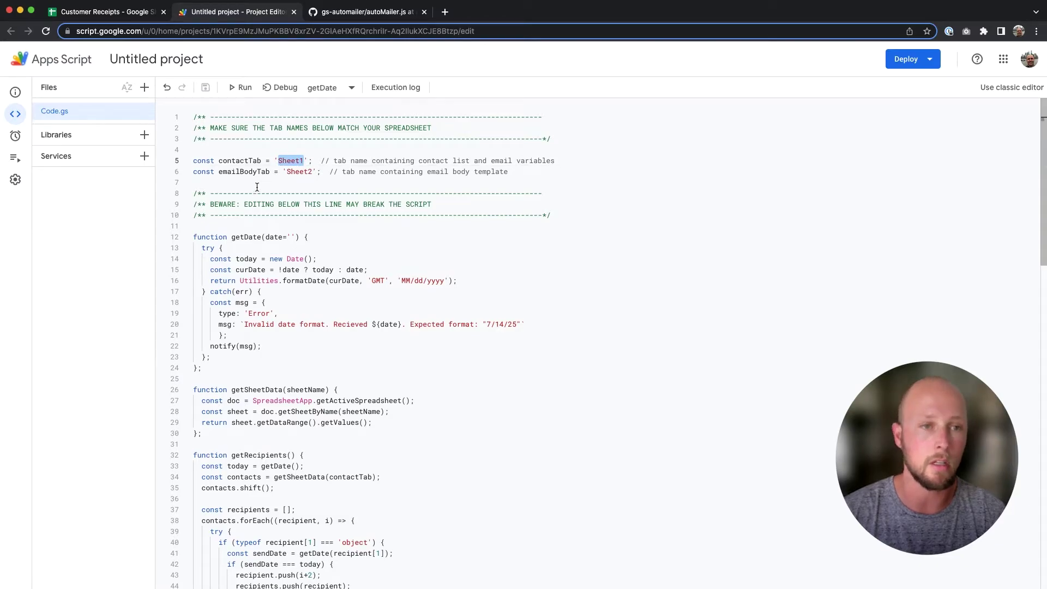
double_click(298, 173)
drag(219, 161, 252, 172)
click(252, 172)
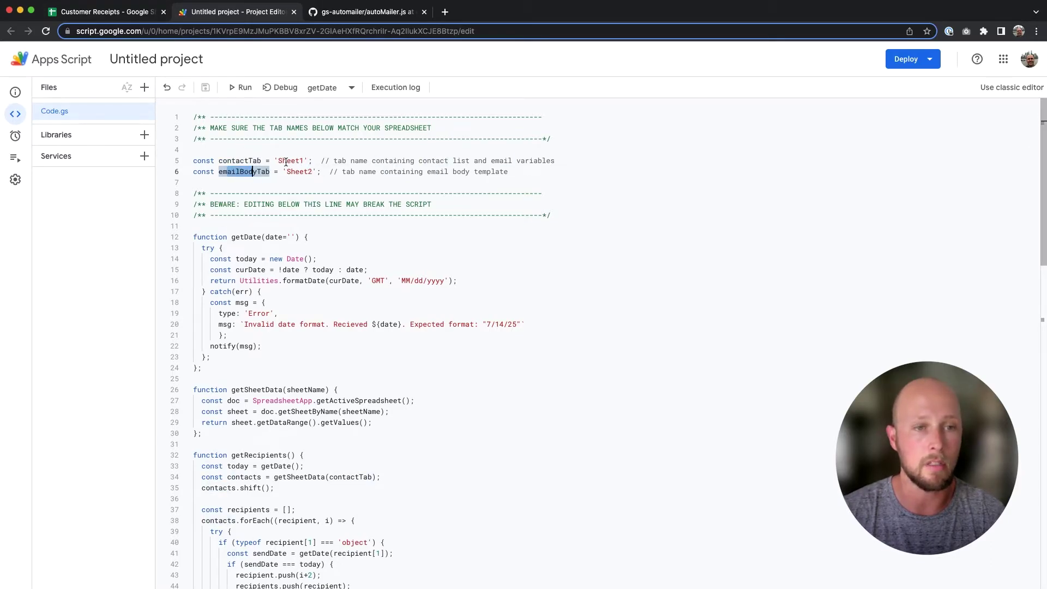
double_click(289, 161)
double_click(297, 173)
click(118, 16)
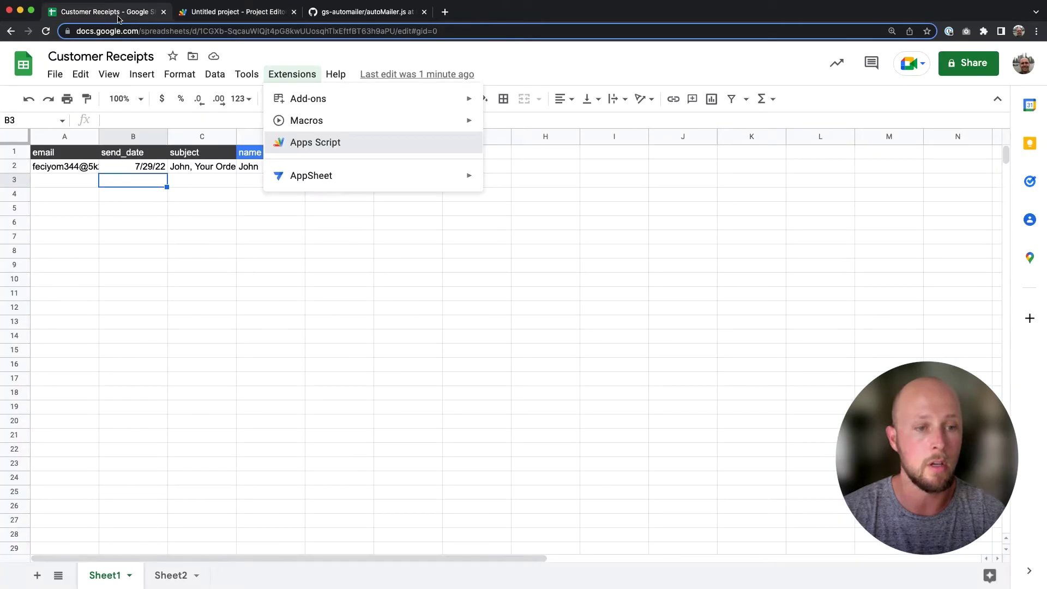
Step: Rename the Sheet1 contact tab to 'contact-list'
click(170, 577)
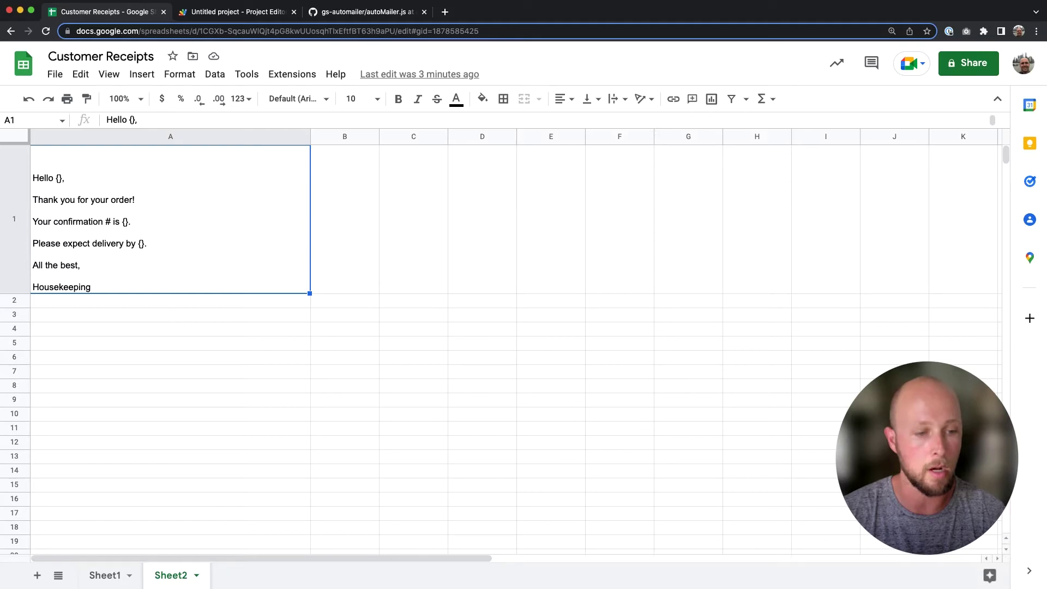
click(108, 577)
double_click(112, 577)
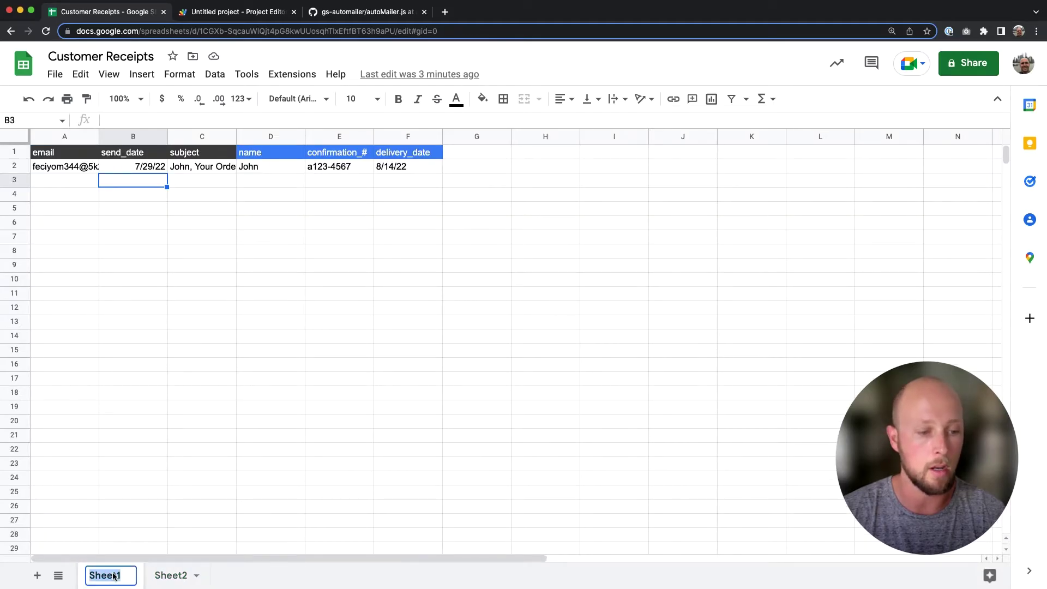
text(contact-list)
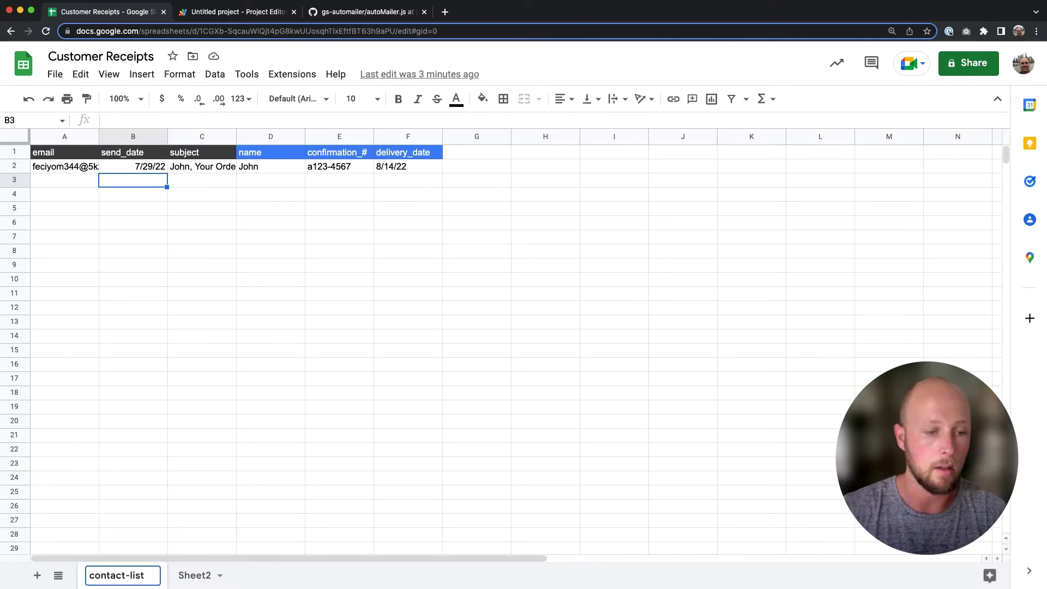
key(Return)
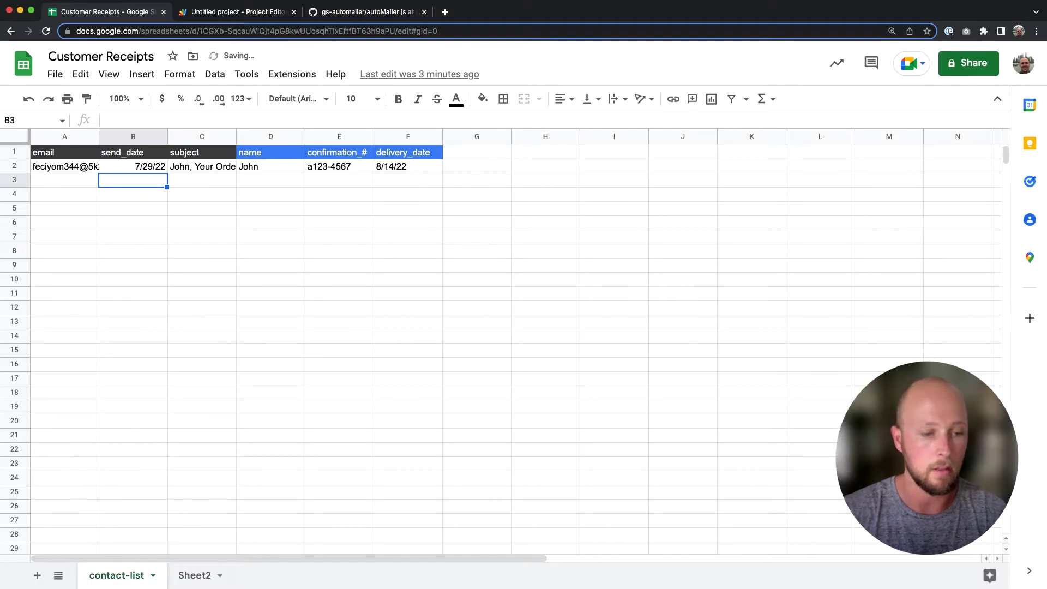
Step: Rename the Sheet2 template tab to 'email-body', then return to the script project
click(194, 576)
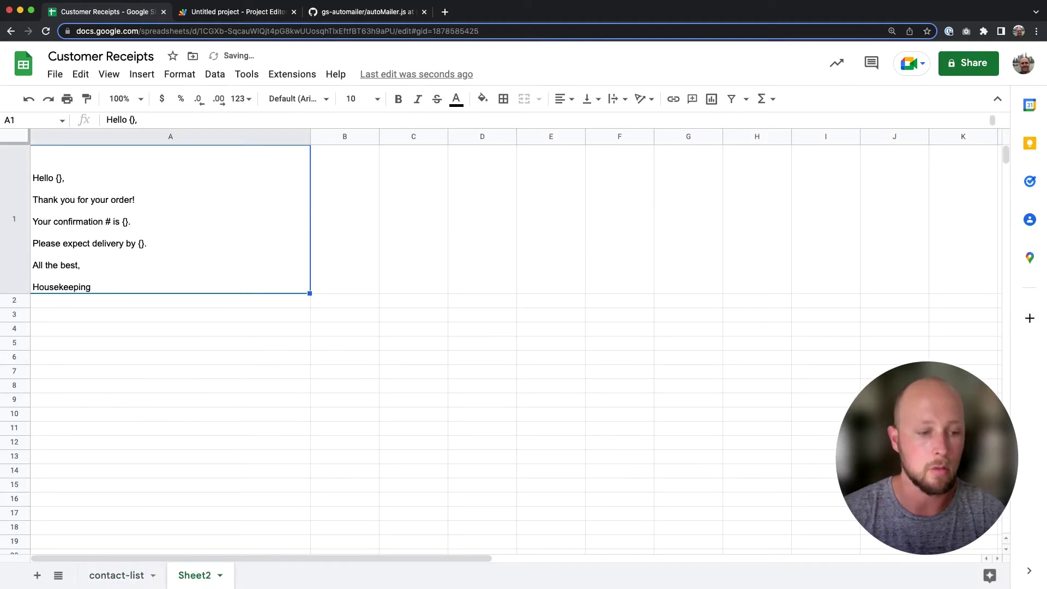
double_click(192, 577)
text(email-body)
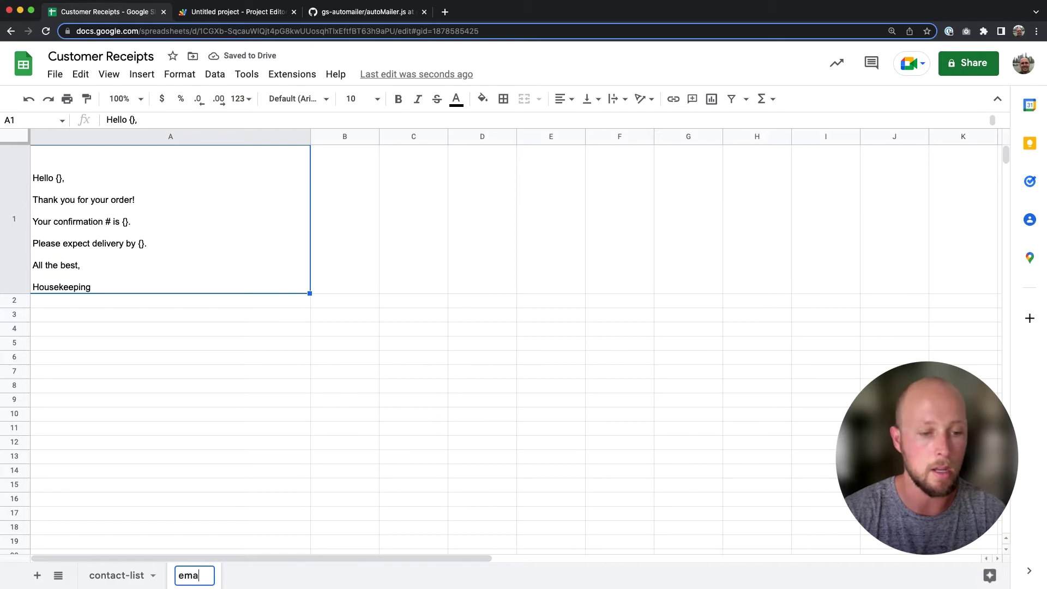
click(250, 372)
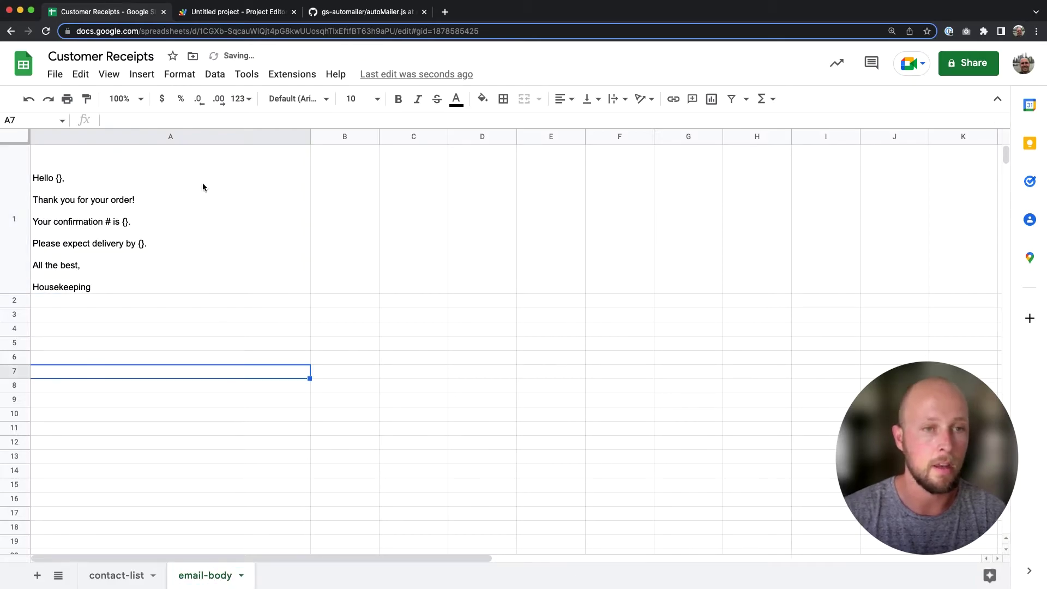
click(229, 15)
Step: Change contactTab to 'contact-list' and emailBodyTab to 'email-body', save Code.gs, and run getDate
double_click(285, 159)
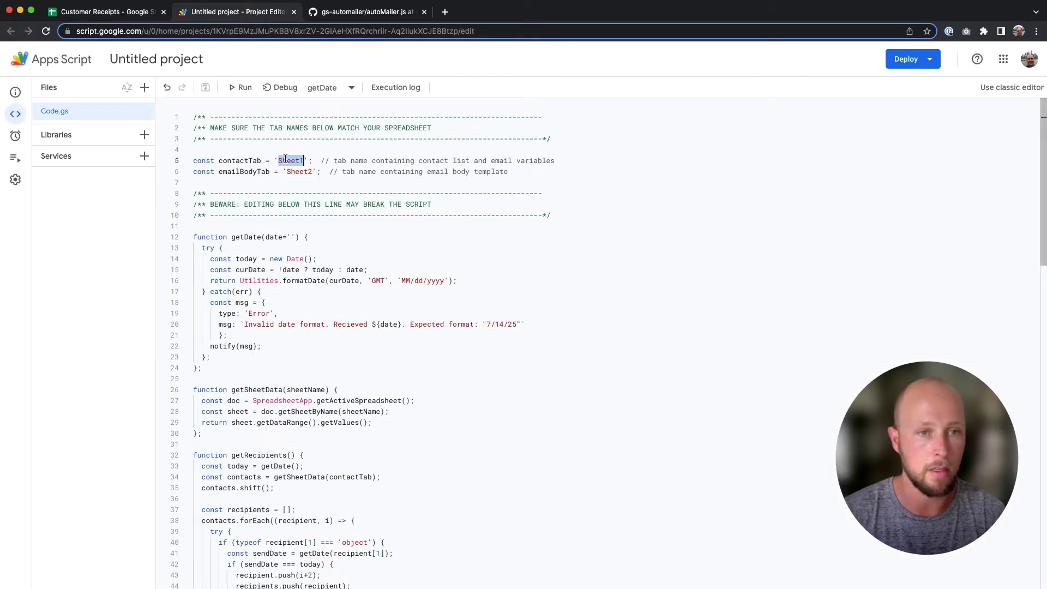
text(contact-list)
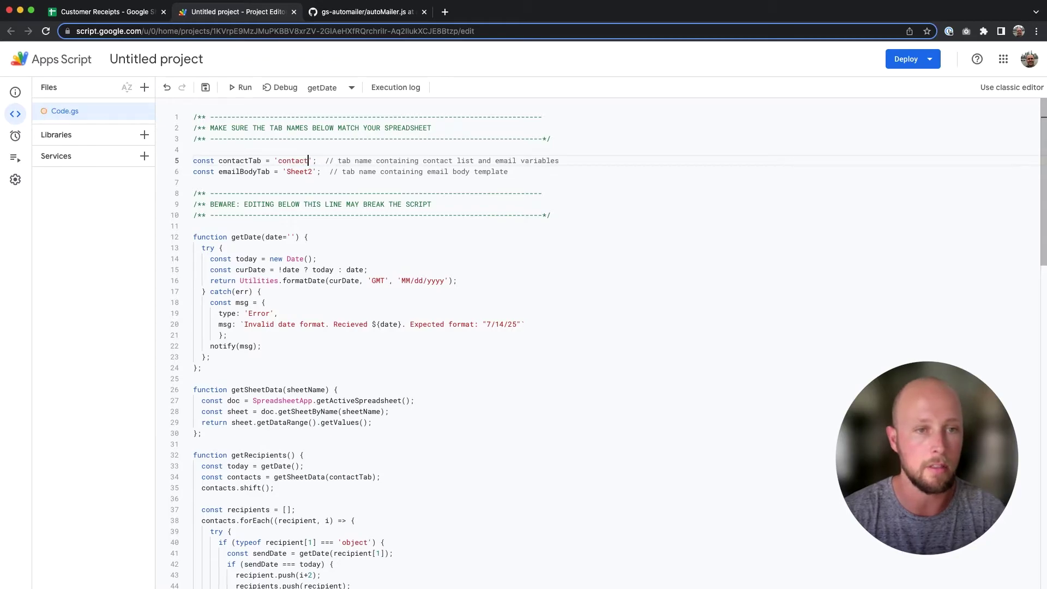
double_click(299, 171)
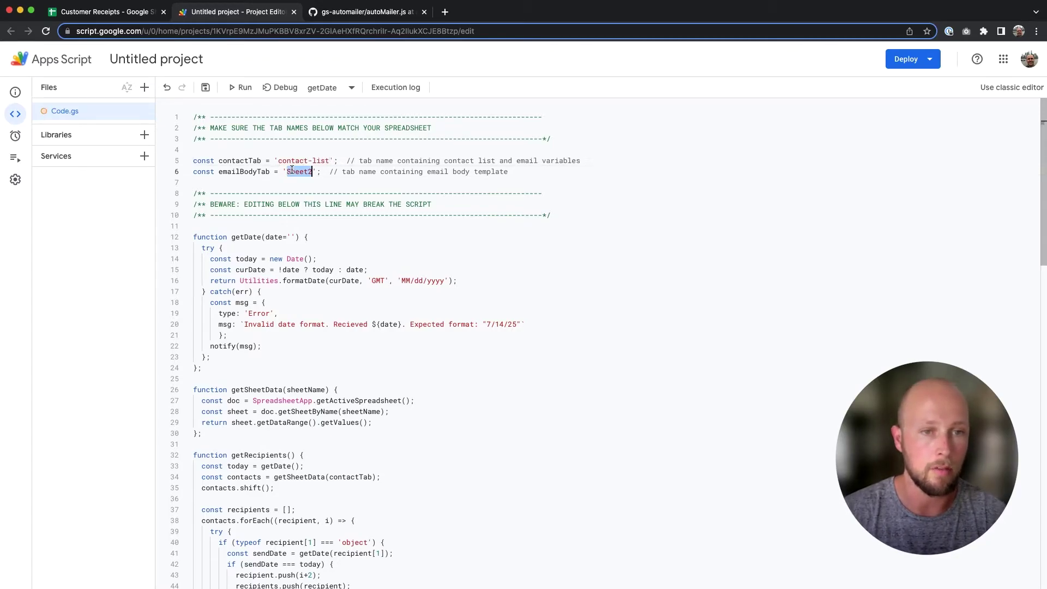
text(email-body)
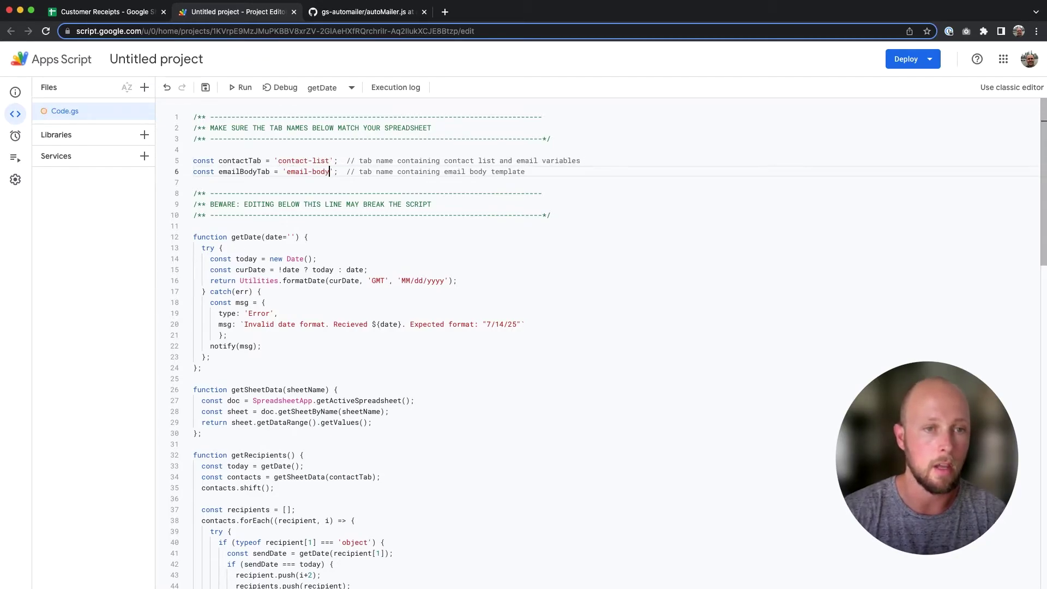
click(397, 160)
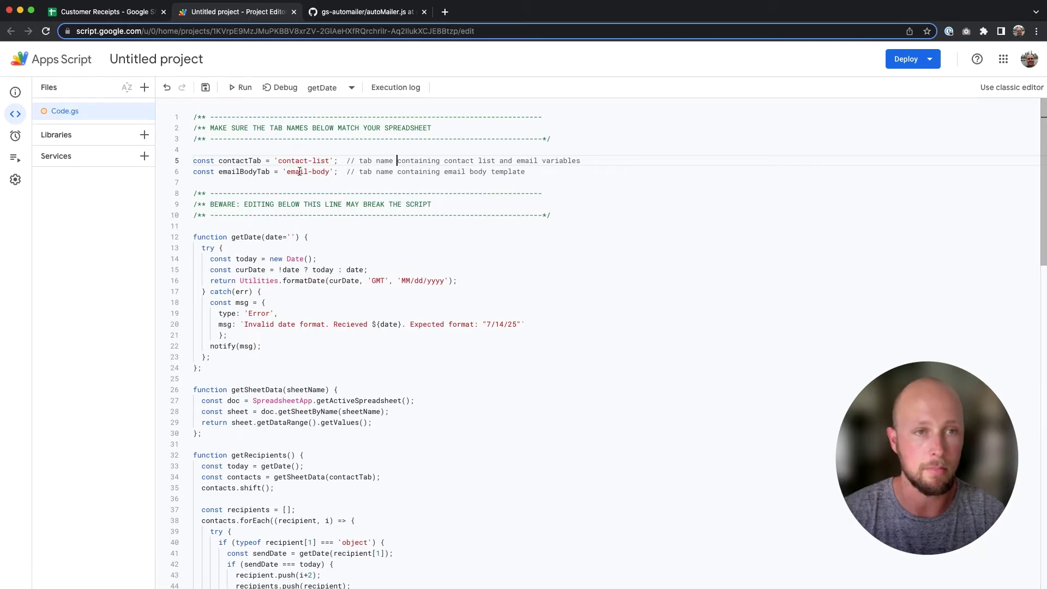
key(super+s)
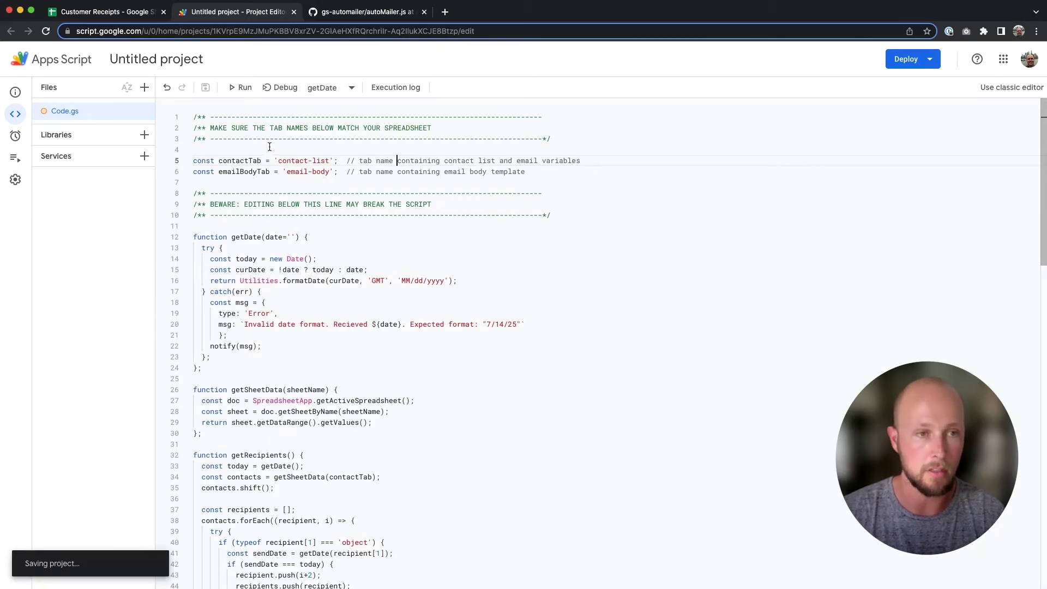
click(247, 120)
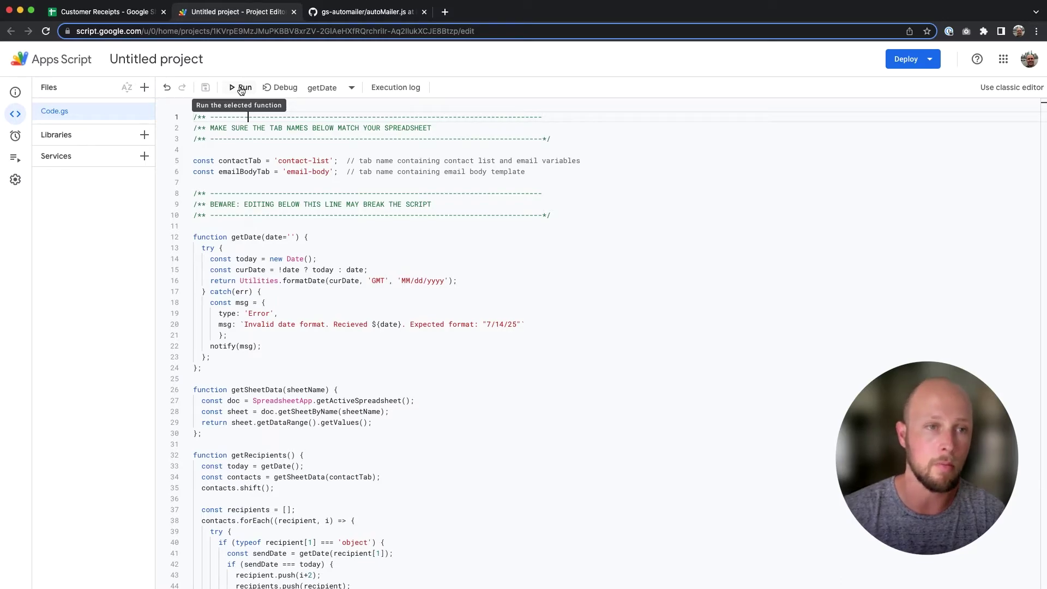
click(240, 89)
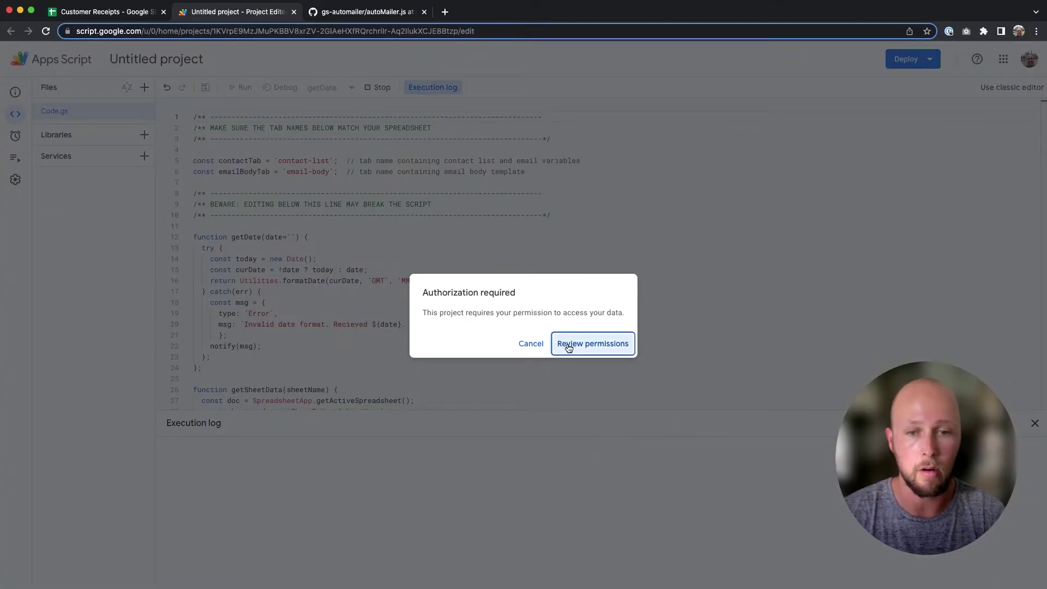
Step: Review the requested Google Sheets and send-email permissions for the chosen account and allow them
click(600, 349)
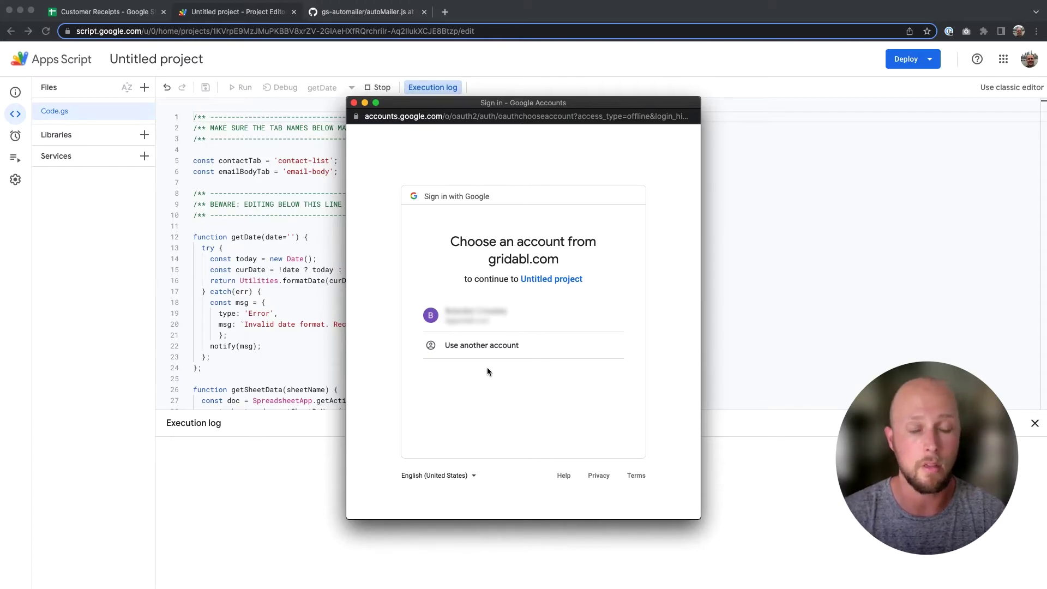
click(508, 319)
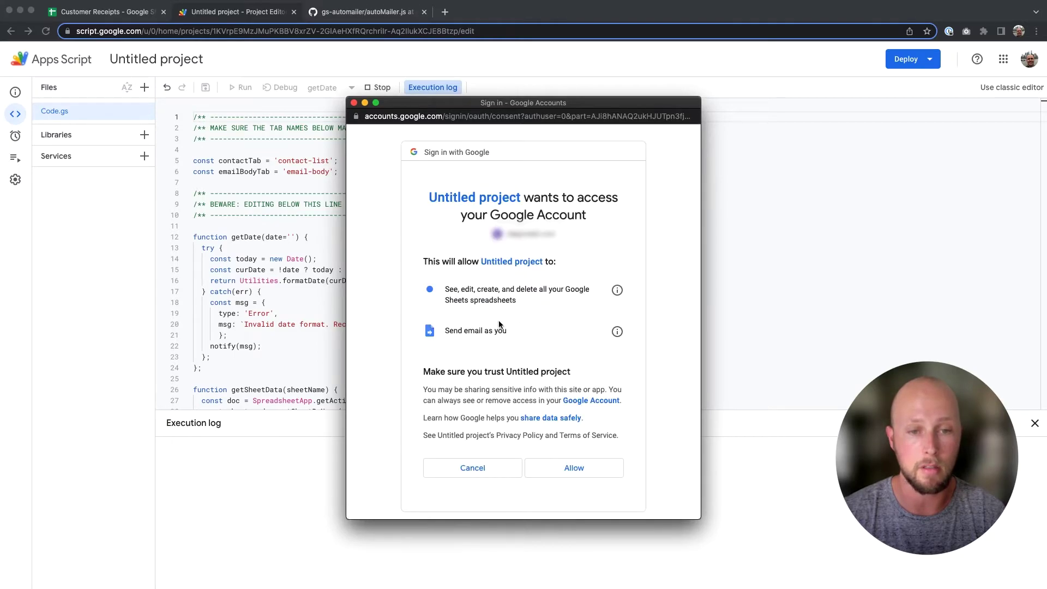
scroll(499, 324, down, 1)
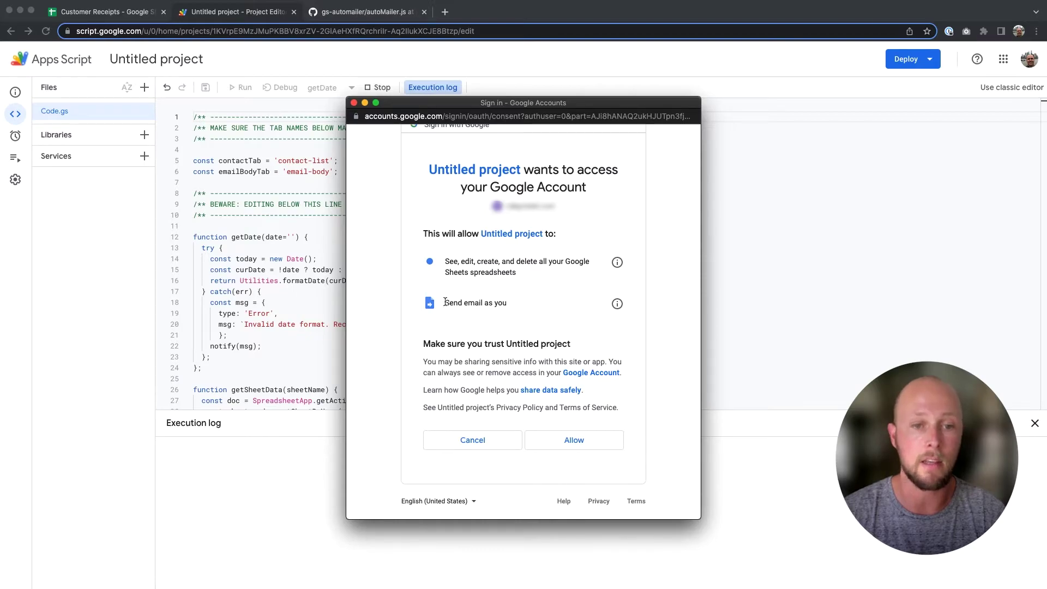
drag(443, 302, 552, 306)
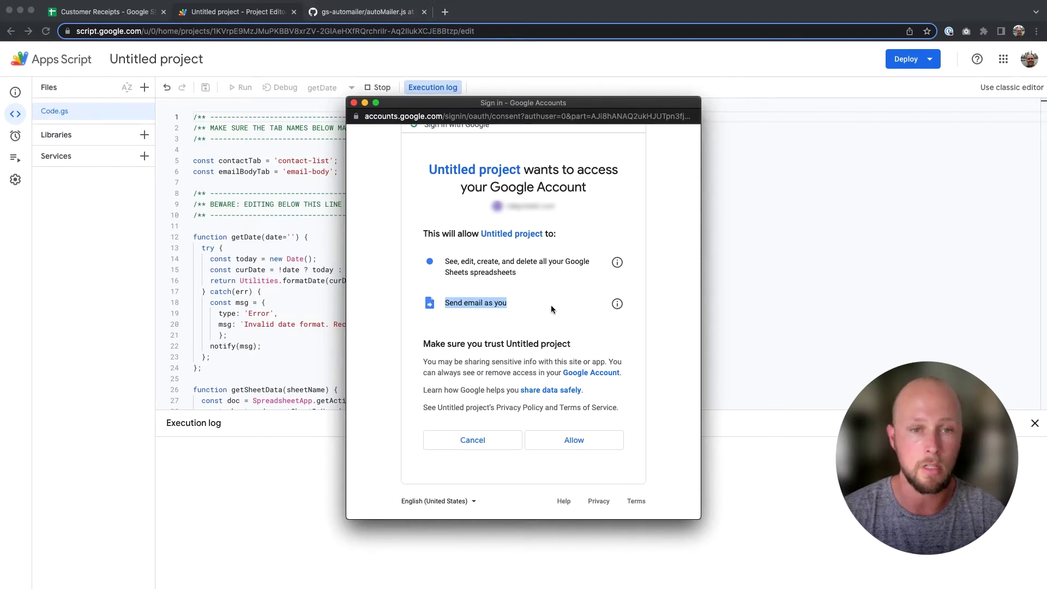
click(479, 266)
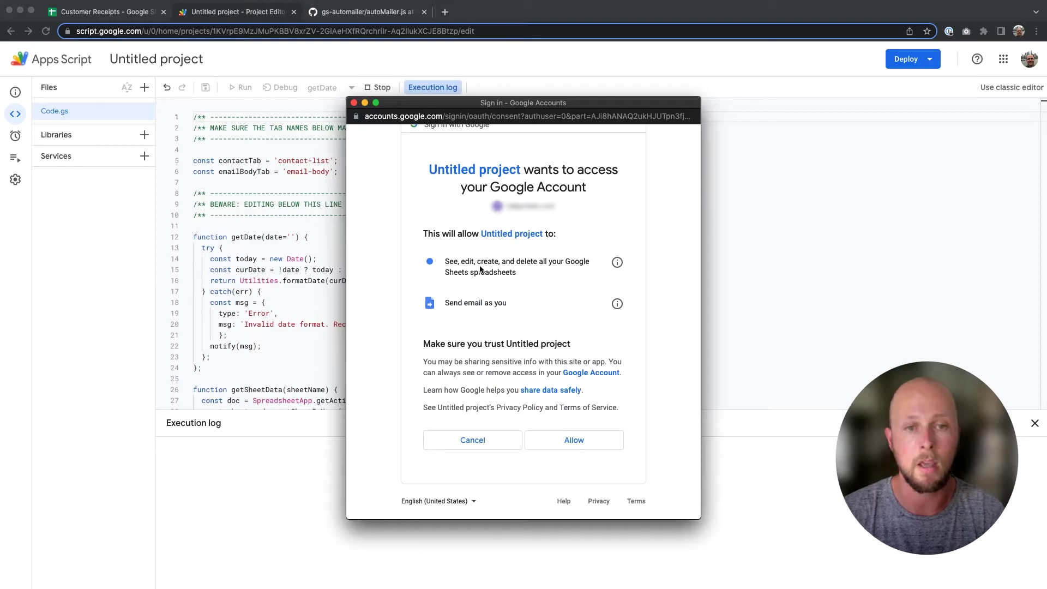
drag(446, 262, 585, 267)
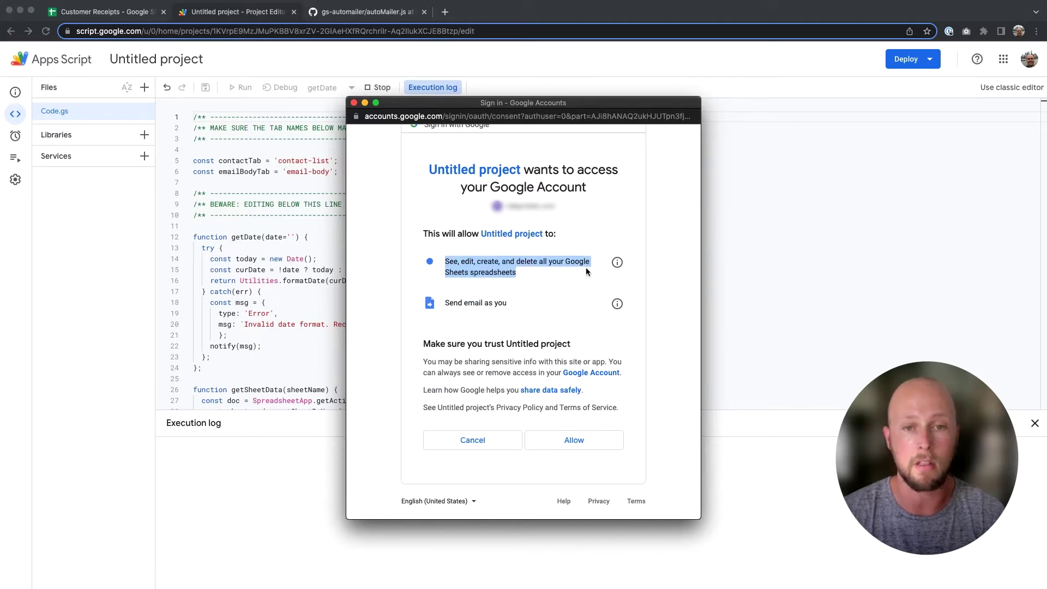
click(617, 264)
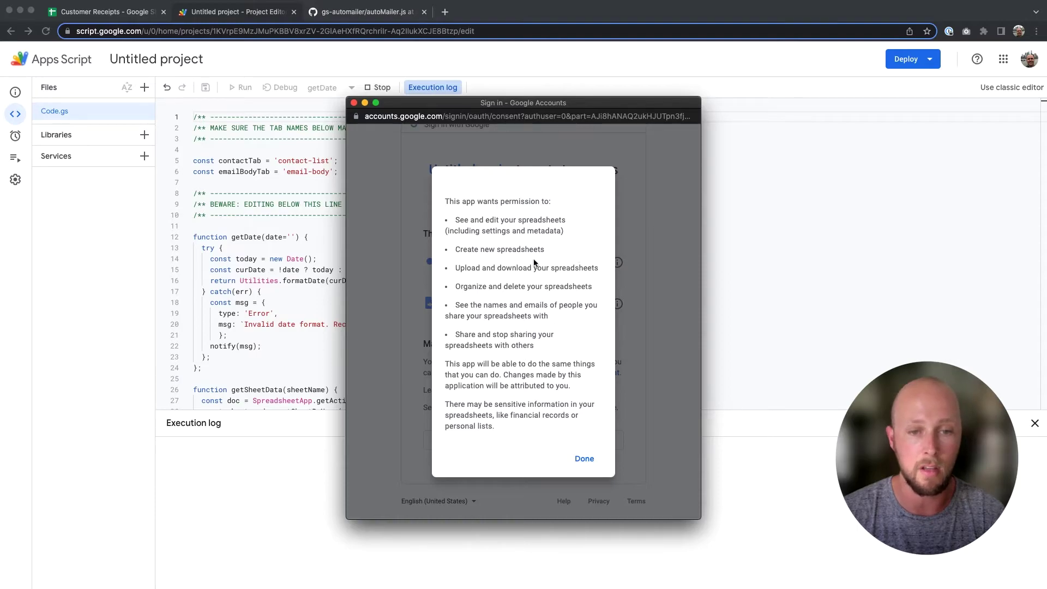
click(584, 459)
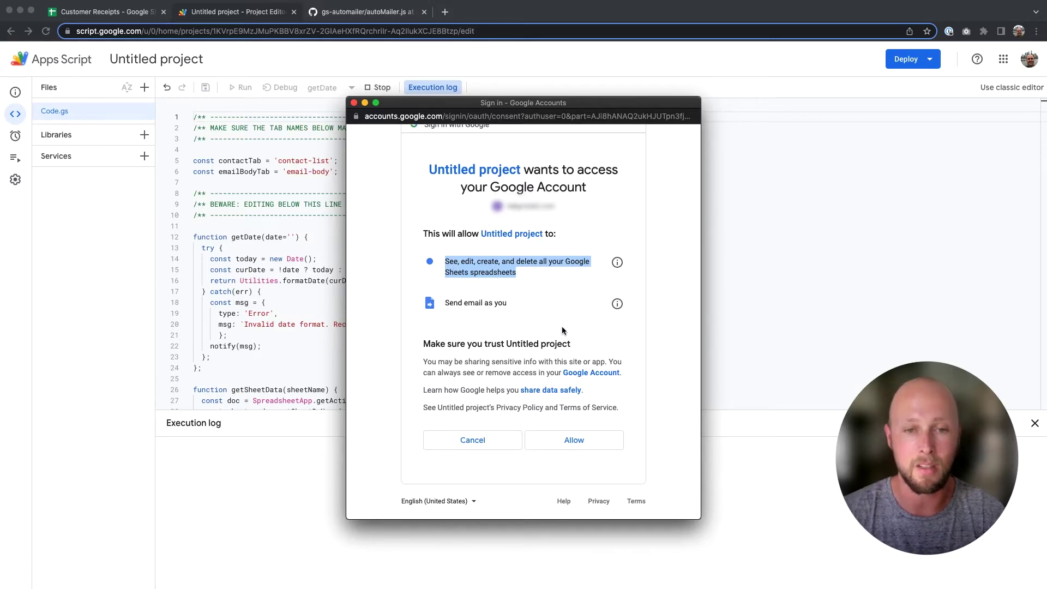
click(570, 304)
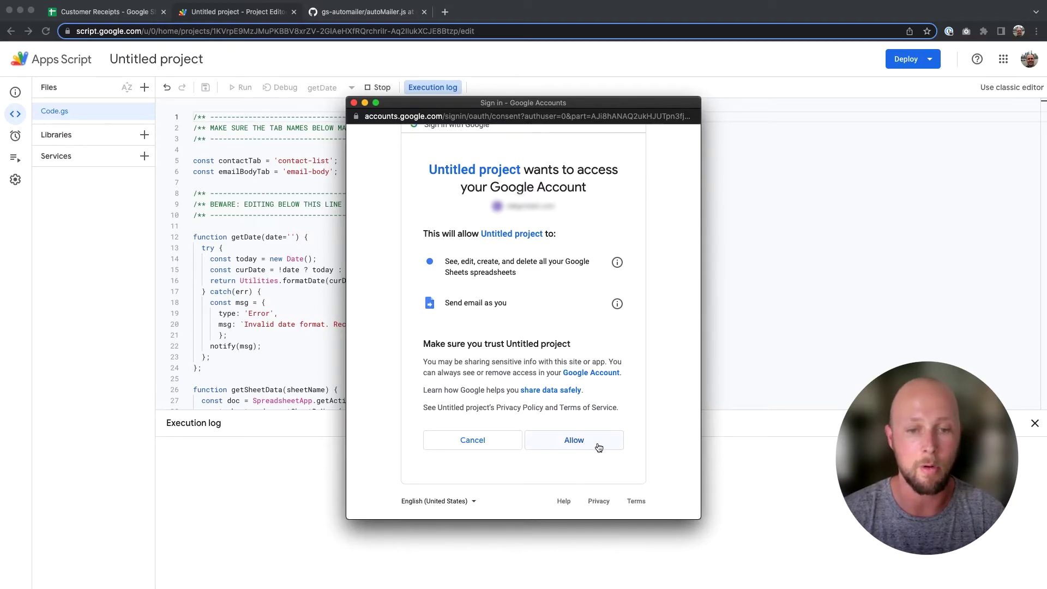
click(571, 439)
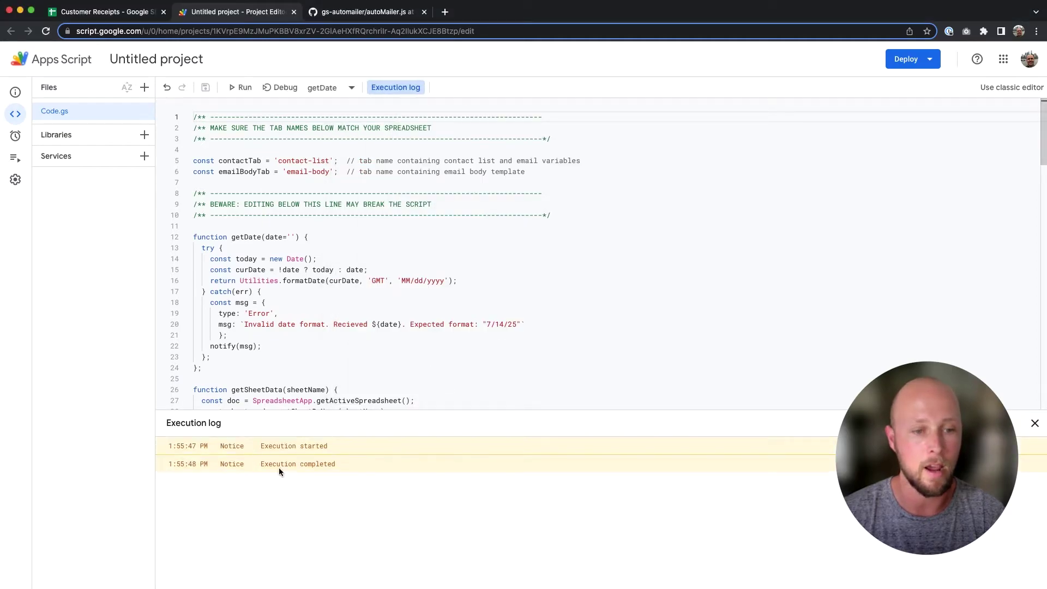
Step: Confirm the Execution completed log entry and return to the Customer Receipts spreadsheet
drag(261, 464, 344, 462)
click(236, 478)
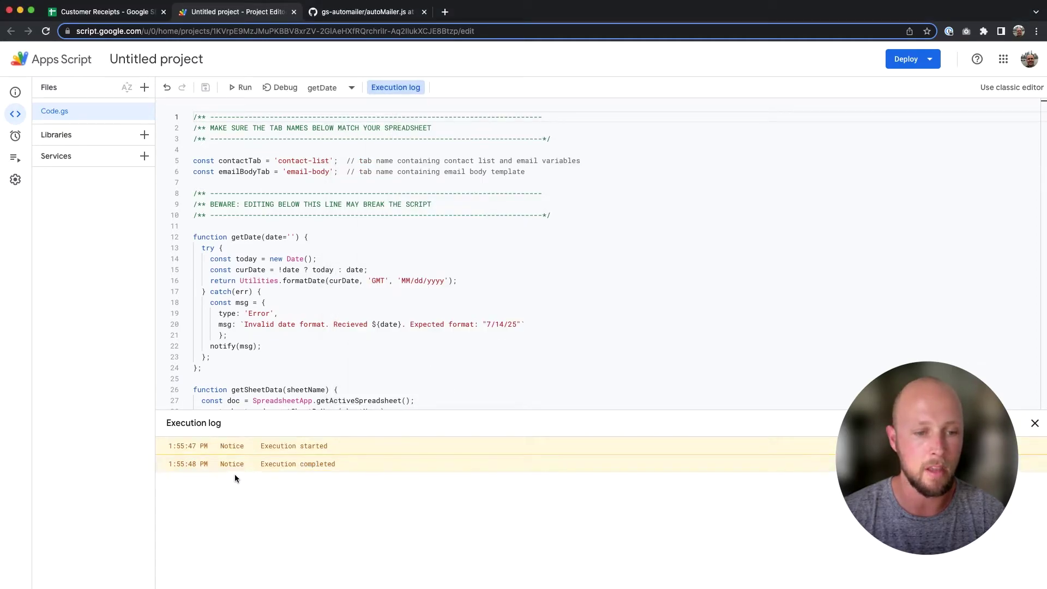
click(450, 335)
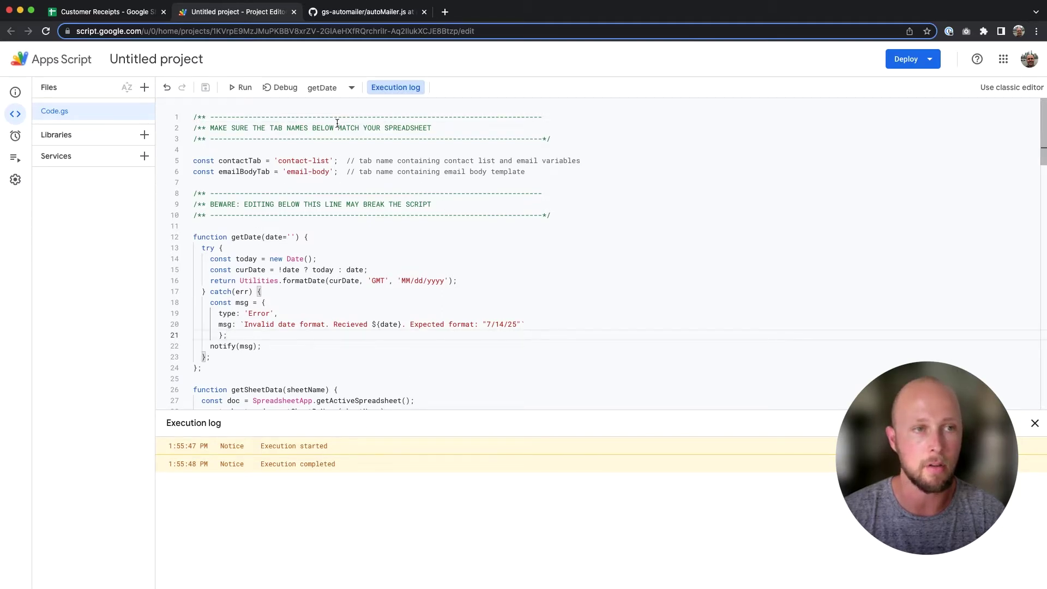
click(103, 11)
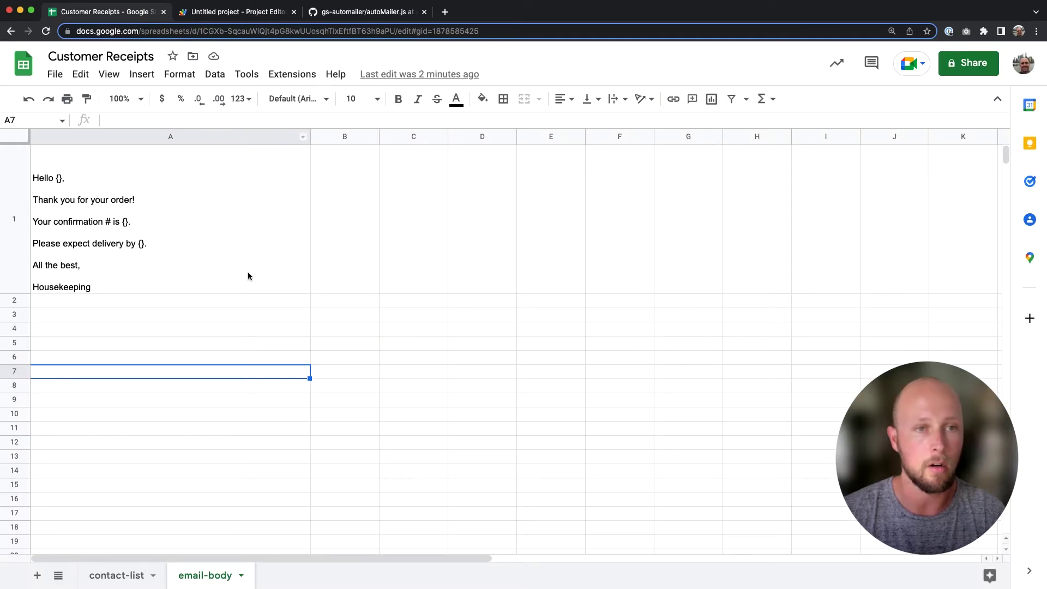
click(250, 291)
Step: Reload Customer Receipts from its contact-list sheet and reopen it so the Auto Mailer menu appears
click(114, 575)
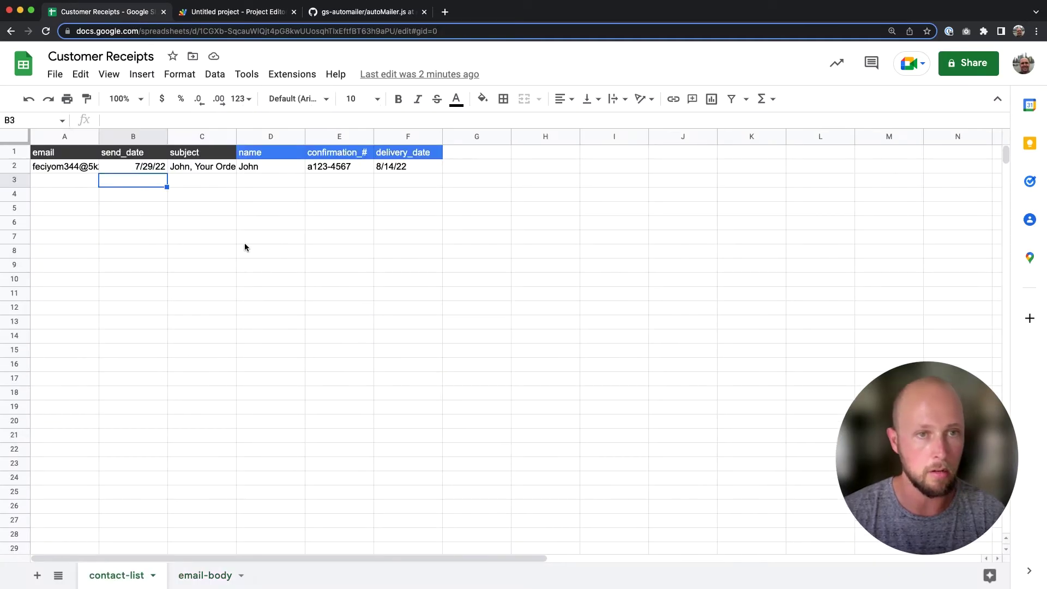
click(245, 246)
click(45, 31)
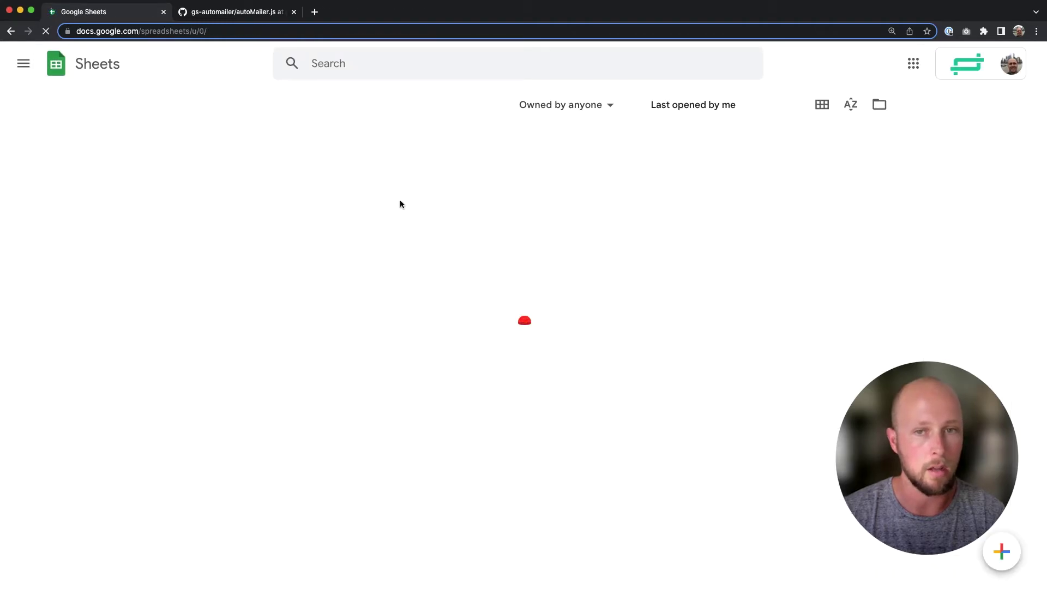
click(364, 158)
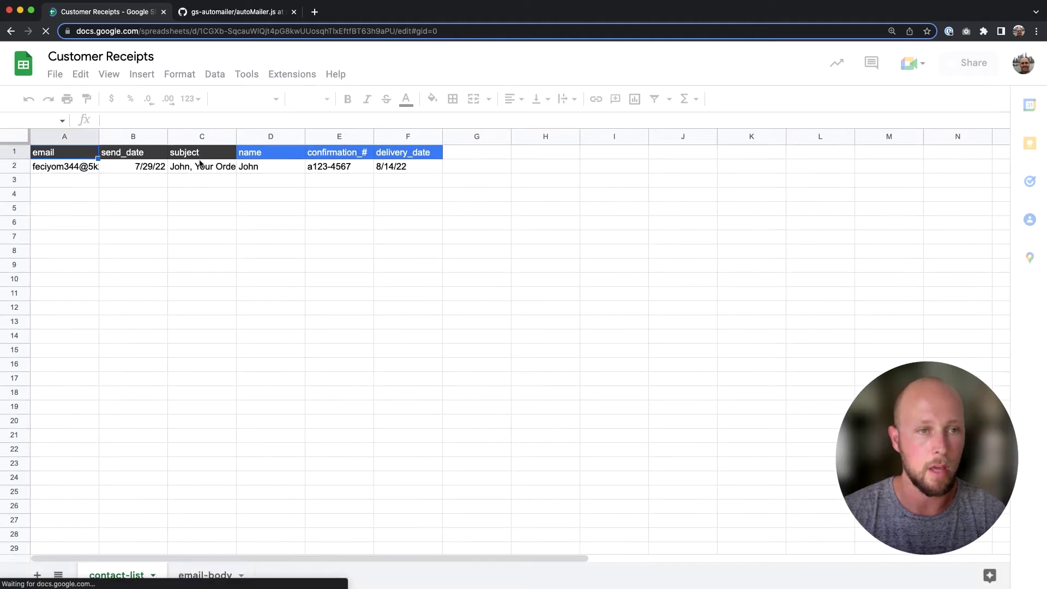
click(284, 185)
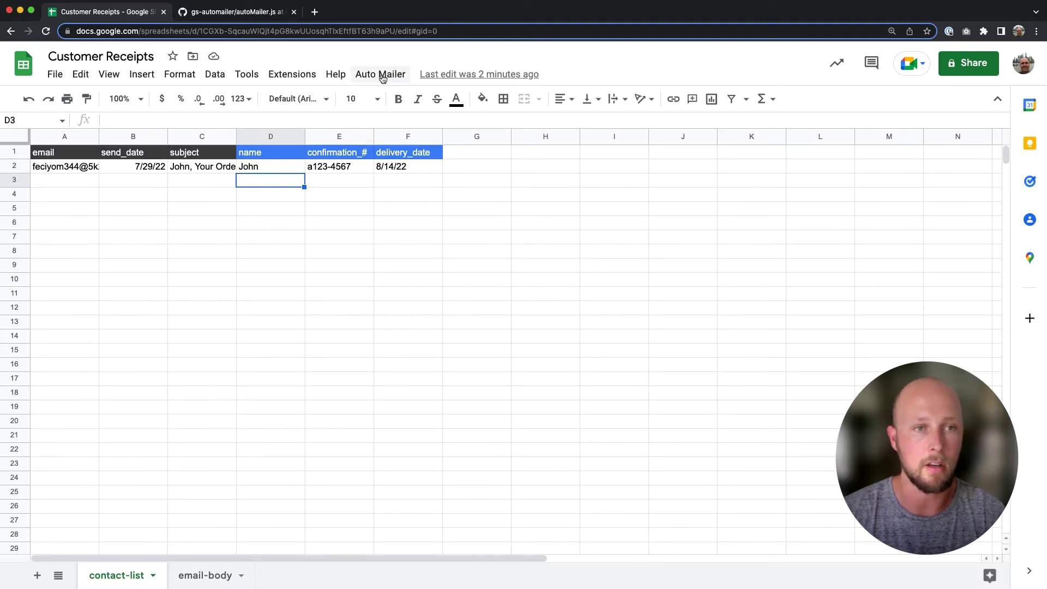
Step: Run Auto Mailer > Send Emails and acknowledge the success message reporting 1 email sent
click(383, 79)
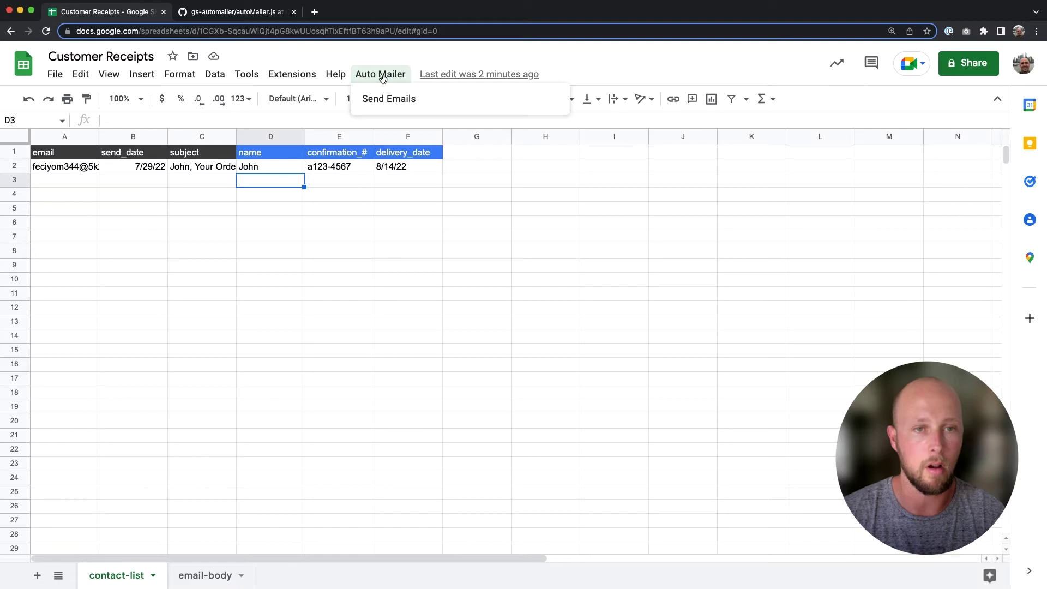
click(389, 102)
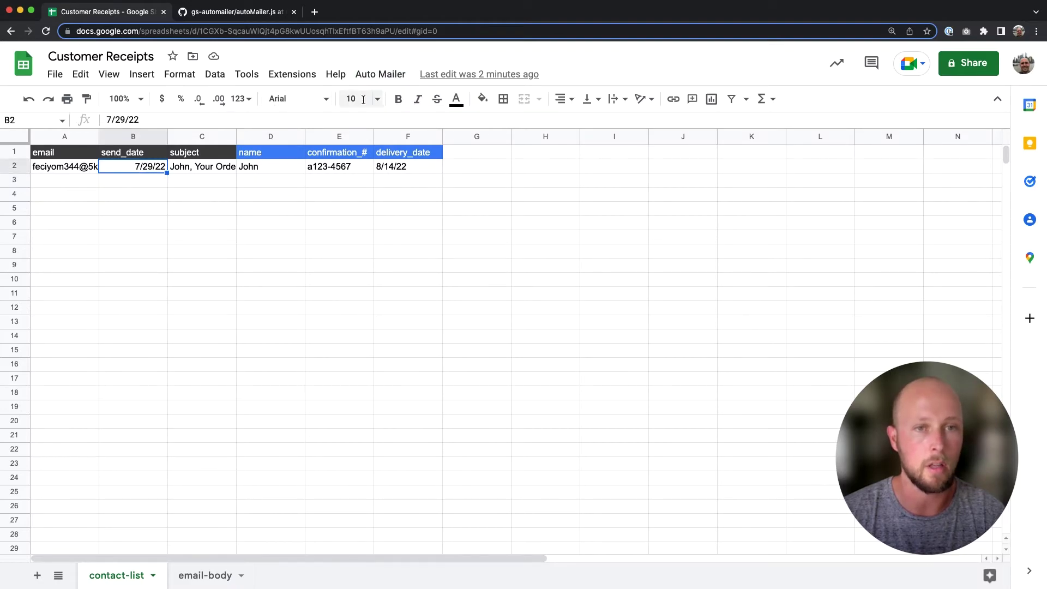
click(373, 80)
click(388, 100)
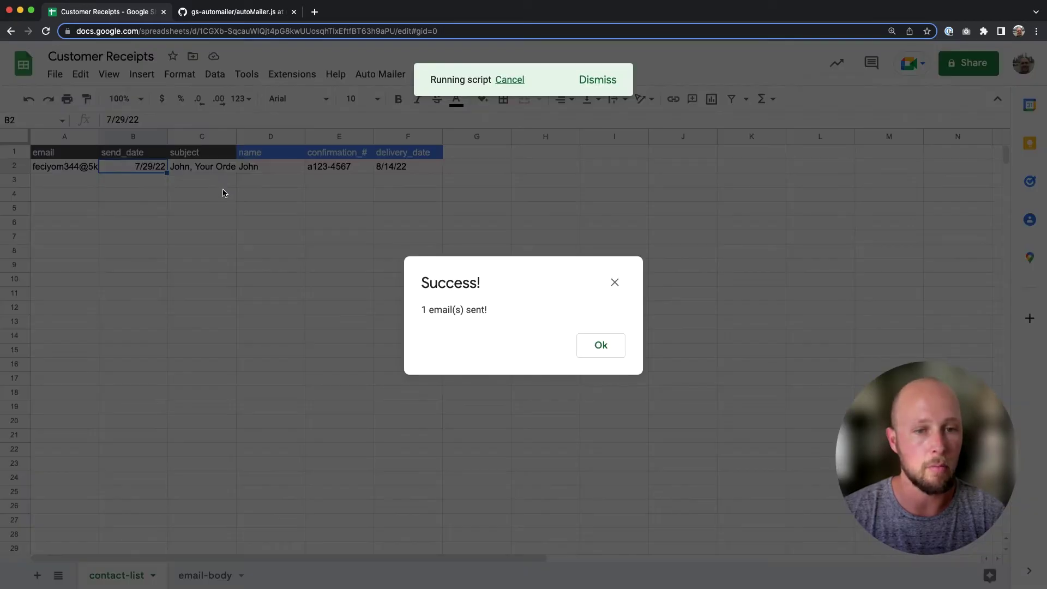
click(613, 352)
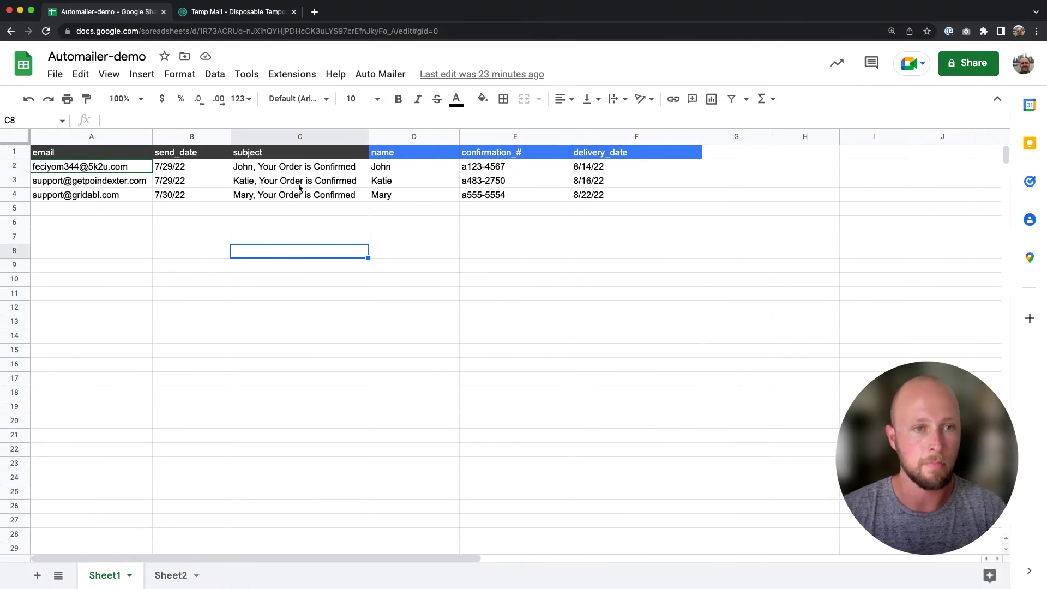
Step: In Temp Mail, open the newest order-confirmation email and check its greeting, confirmation number and 8/14/22 delivery
click(246, 11)
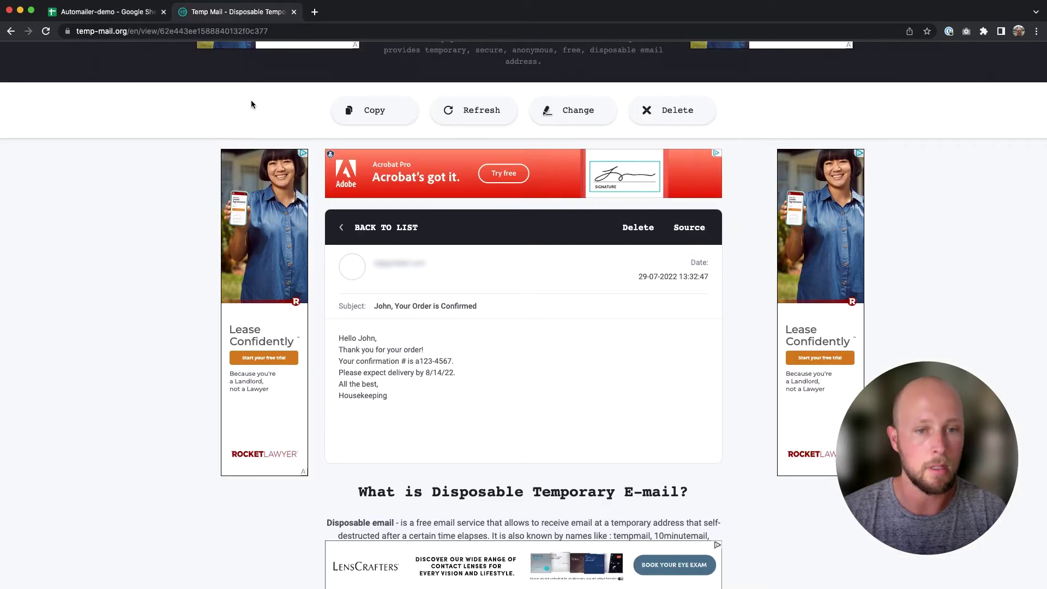
click(349, 229)
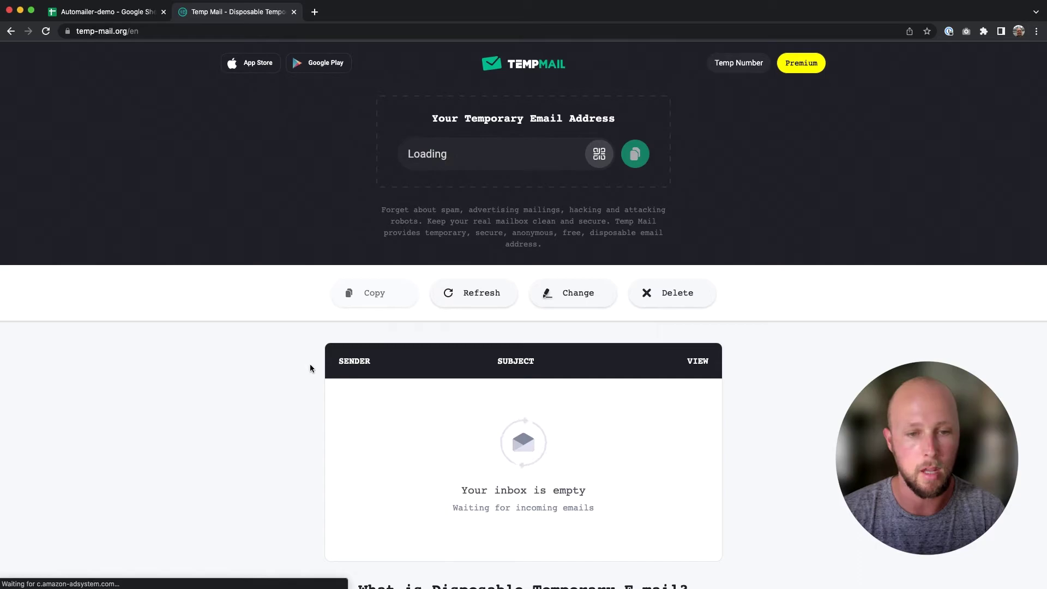
scroll(297, 372, down, 3)
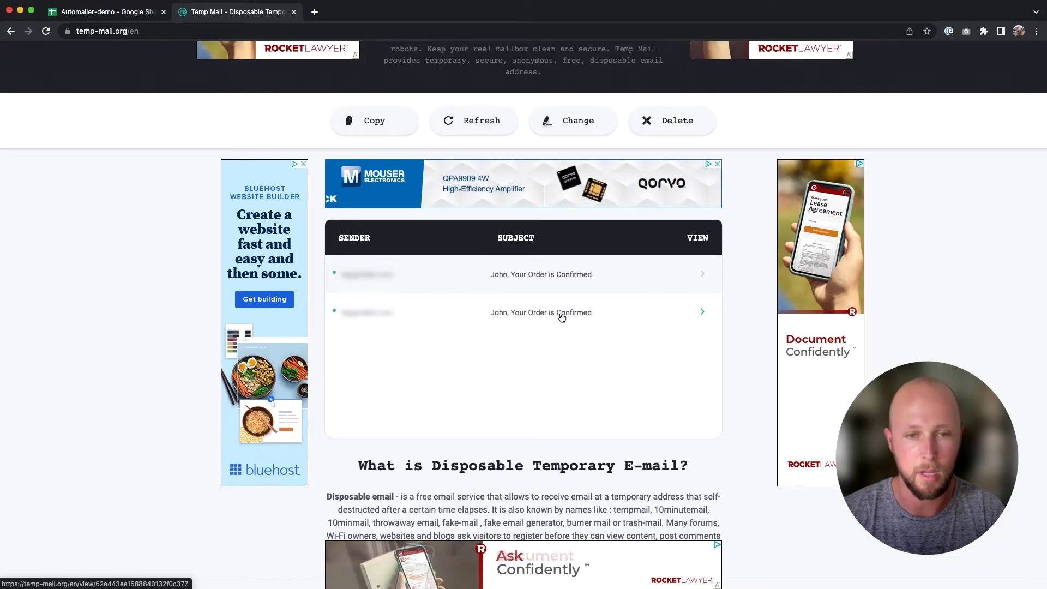
click(702, 312)
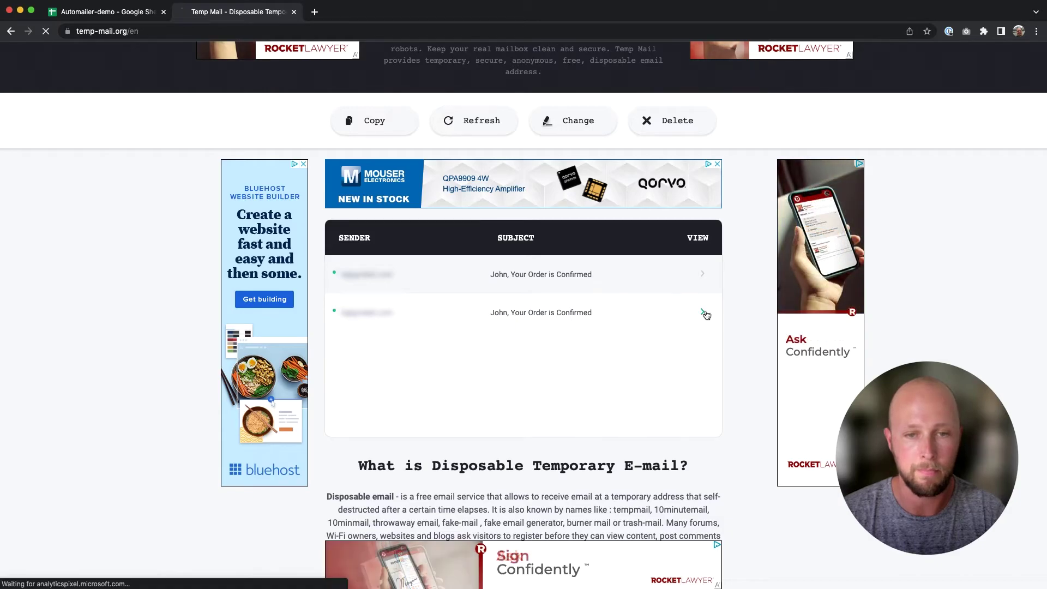
scroll(422, 455, down, 2)
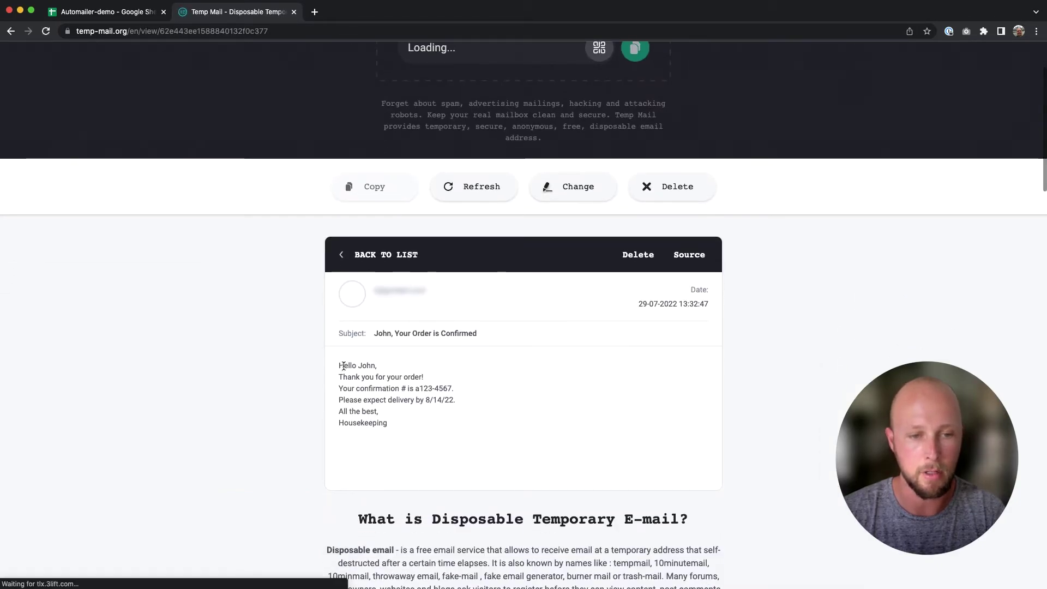
drag(344, 367, 480, 384)
click(418, 432)
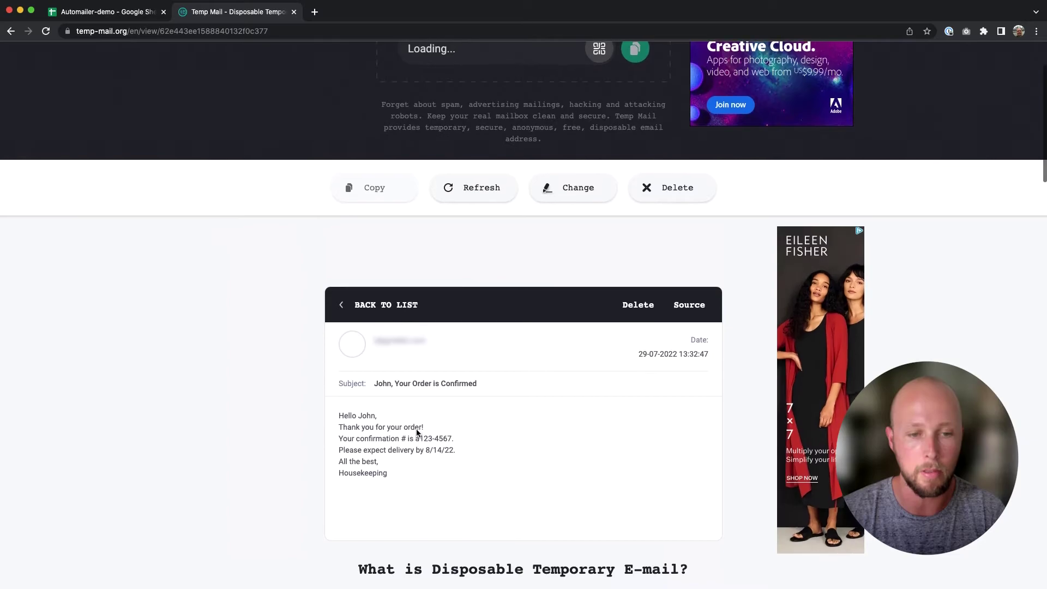
scroll(357, 431, down, 2)
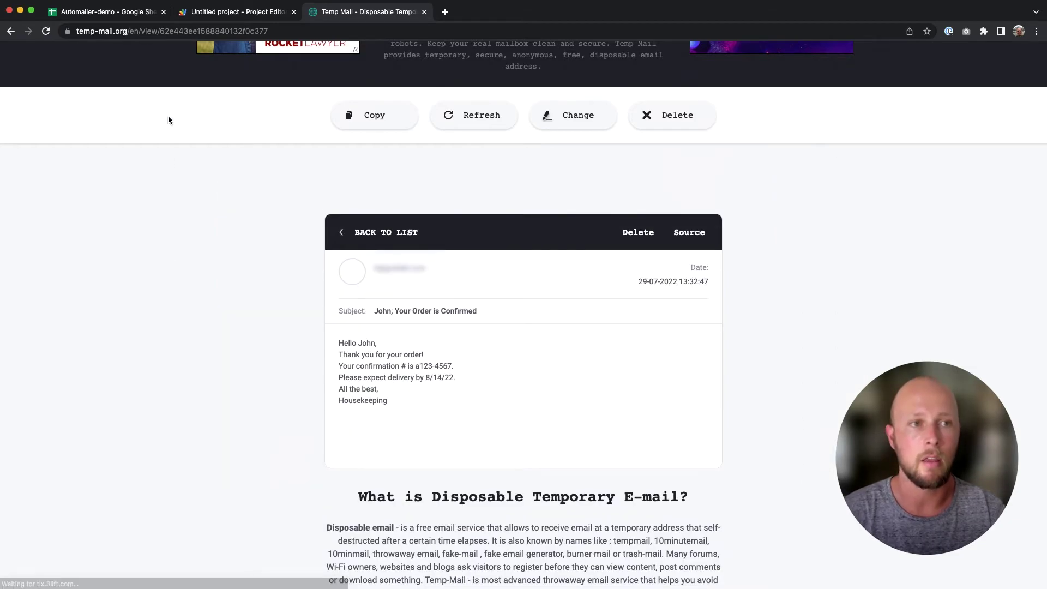
Step: Look over the Automailer-demo contact list and its Auto Mailer menu, then return to the Untitled Apps Script project
click(120, 14)
click(487, 225)
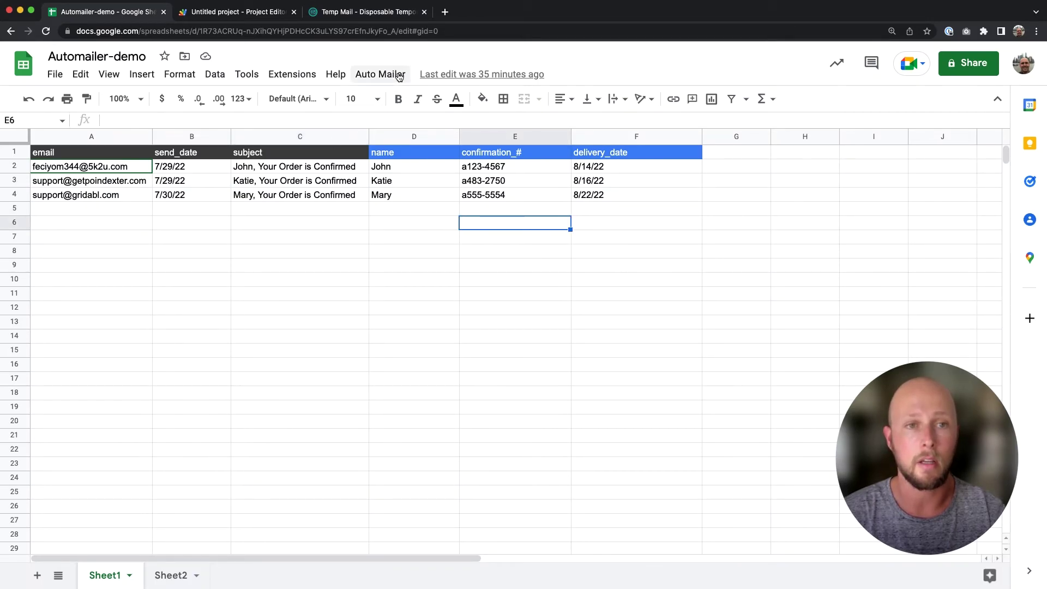
click(379, 75)
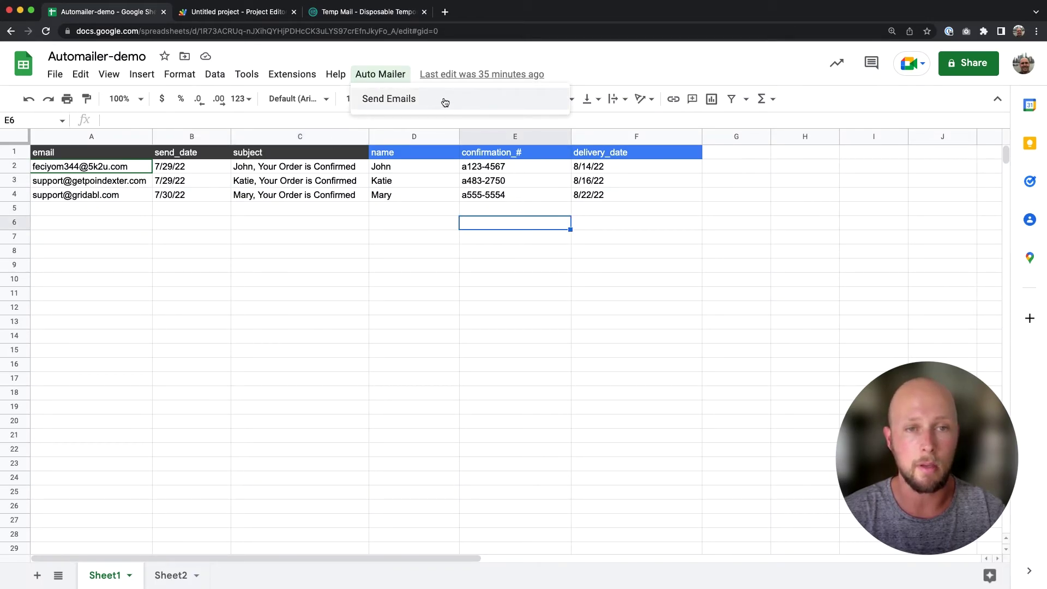
click(305, 224)
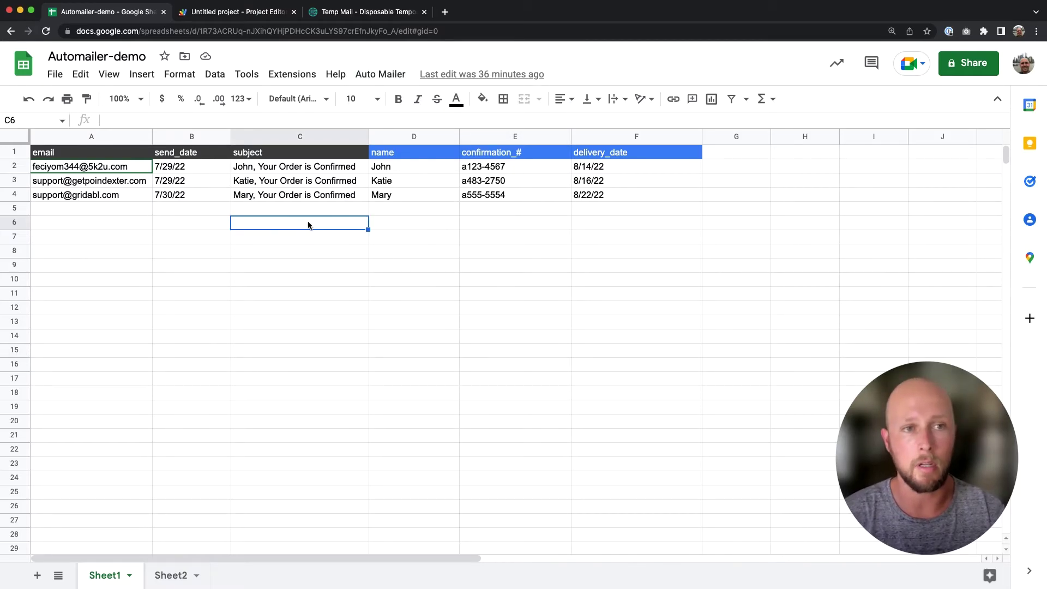
click(240, 20)
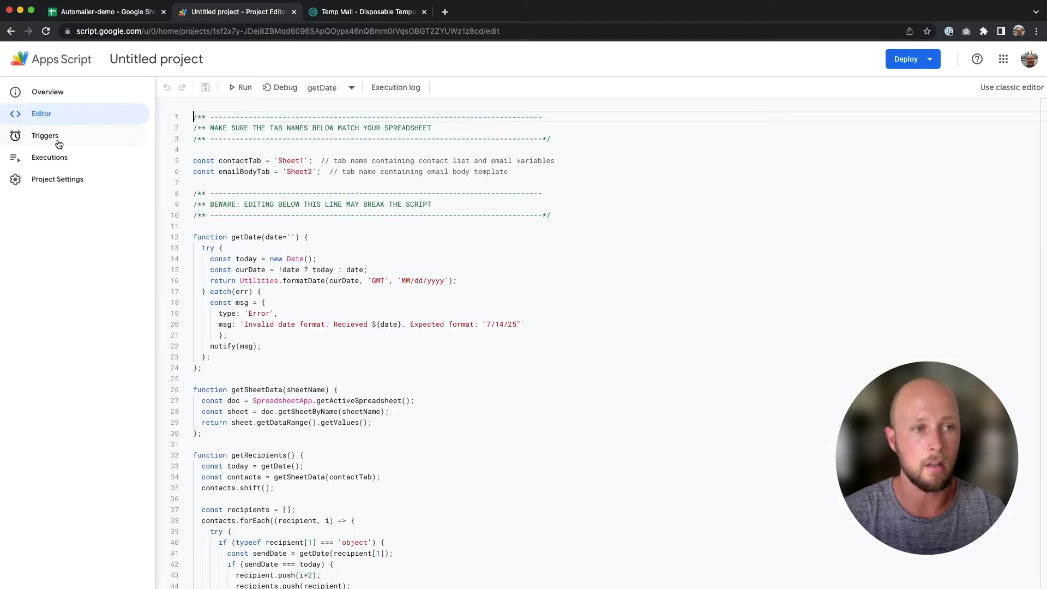
Step: Start a new project trigger that runs the sendEmails function
click(57, 142)
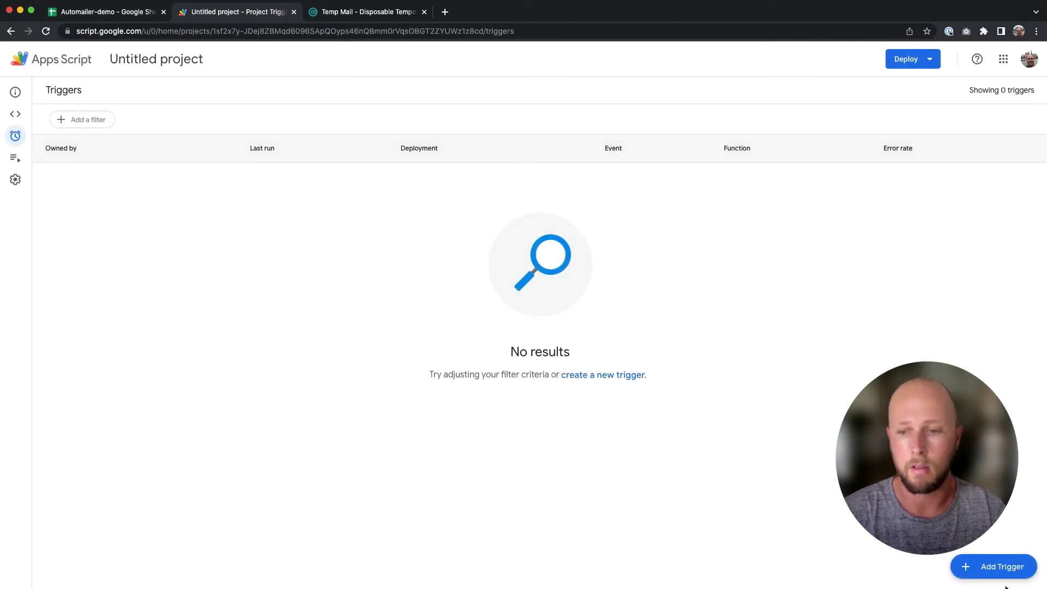
click(995, 567)
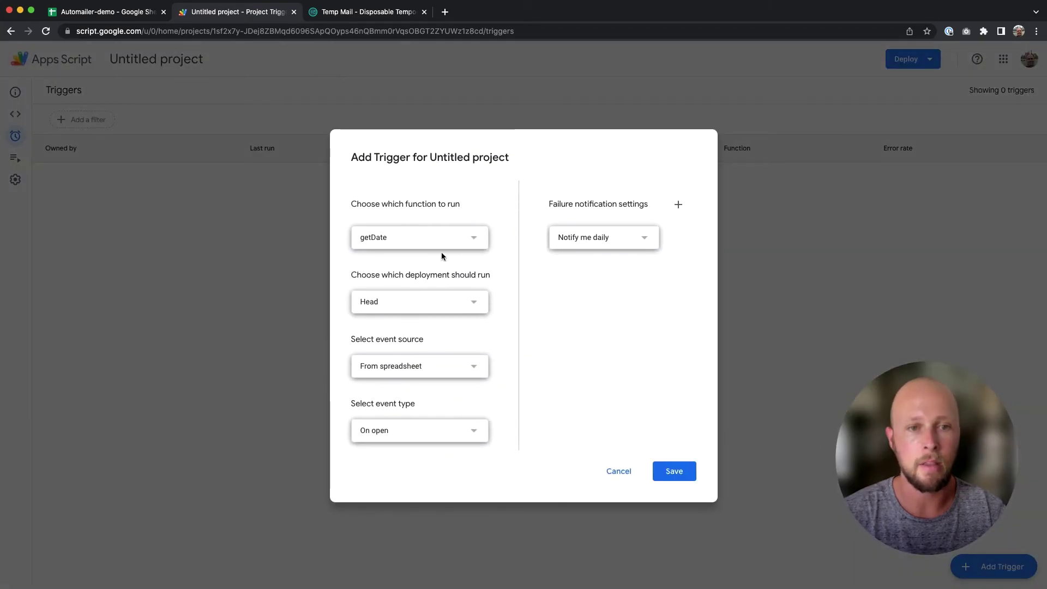
drag(376, 205, 445, 204)
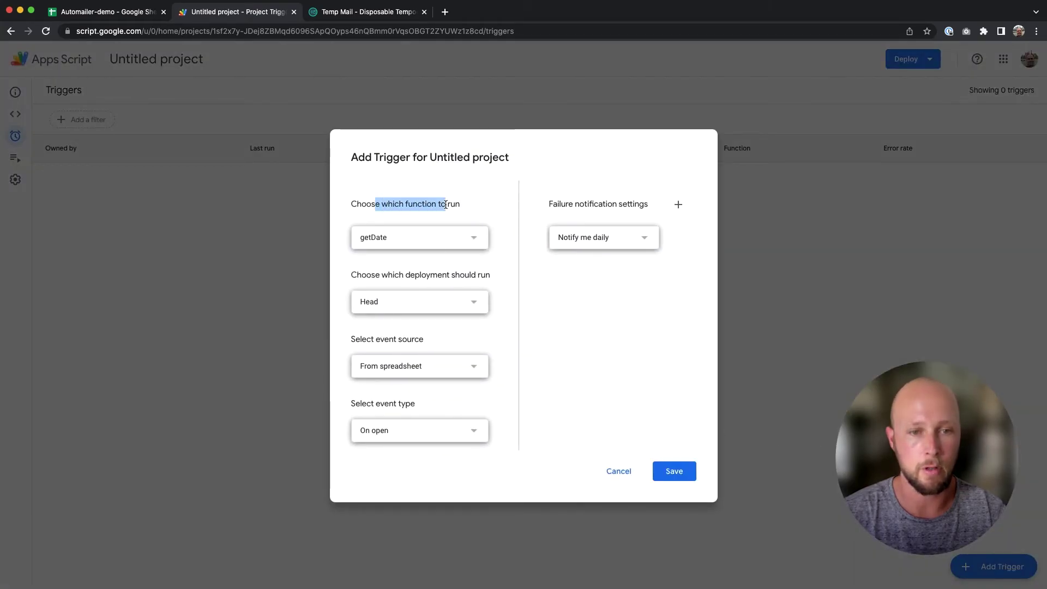
click(438, 243)
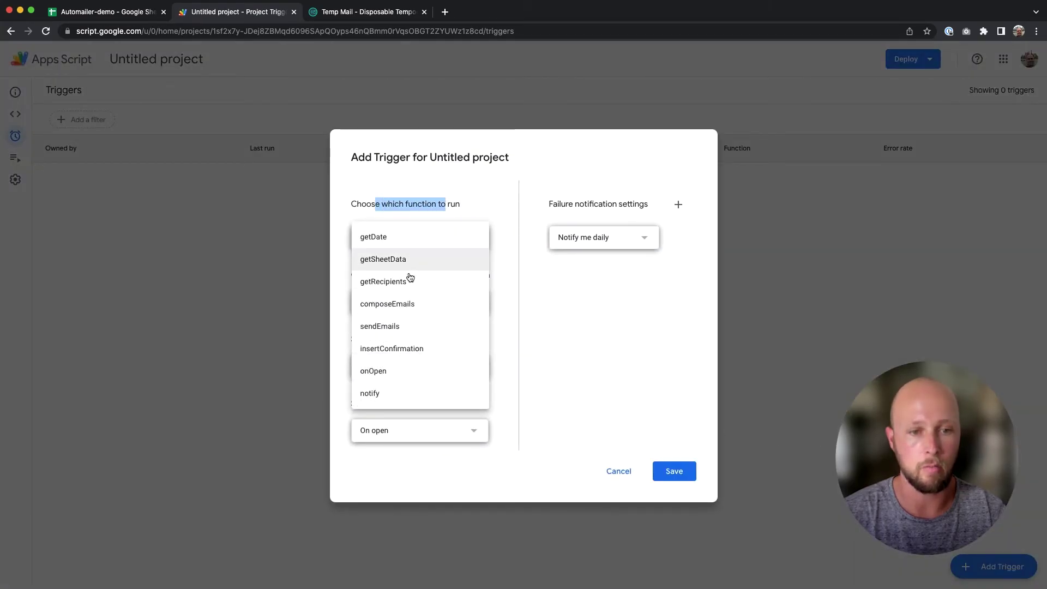
click(413, 330)
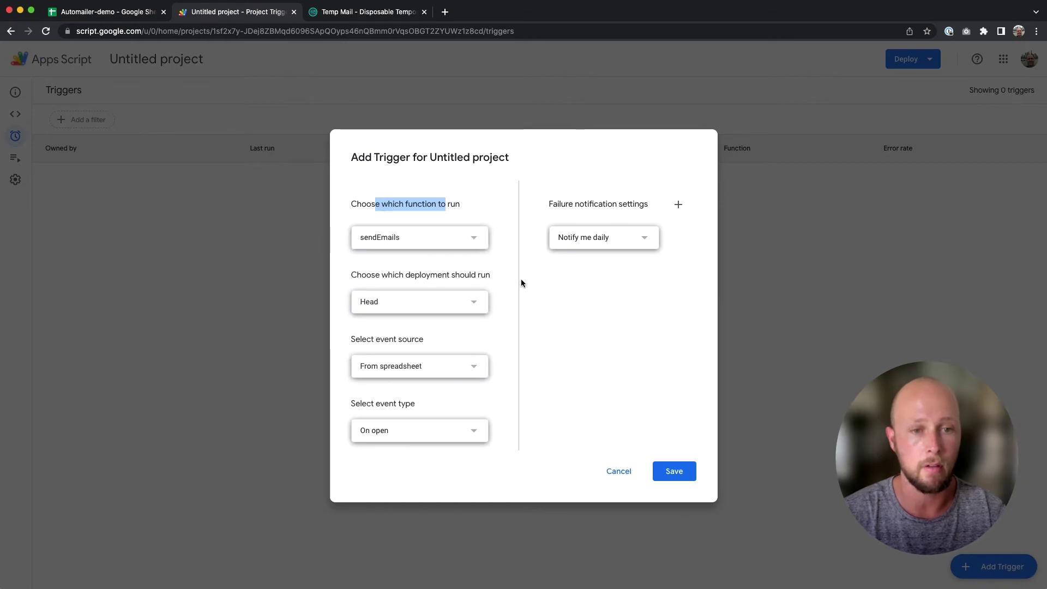
click(467, 381)
Step: Make the trigger a time-driven day timer firing between 9am and 10am, and save it
drag(375, 339, 436, 342)
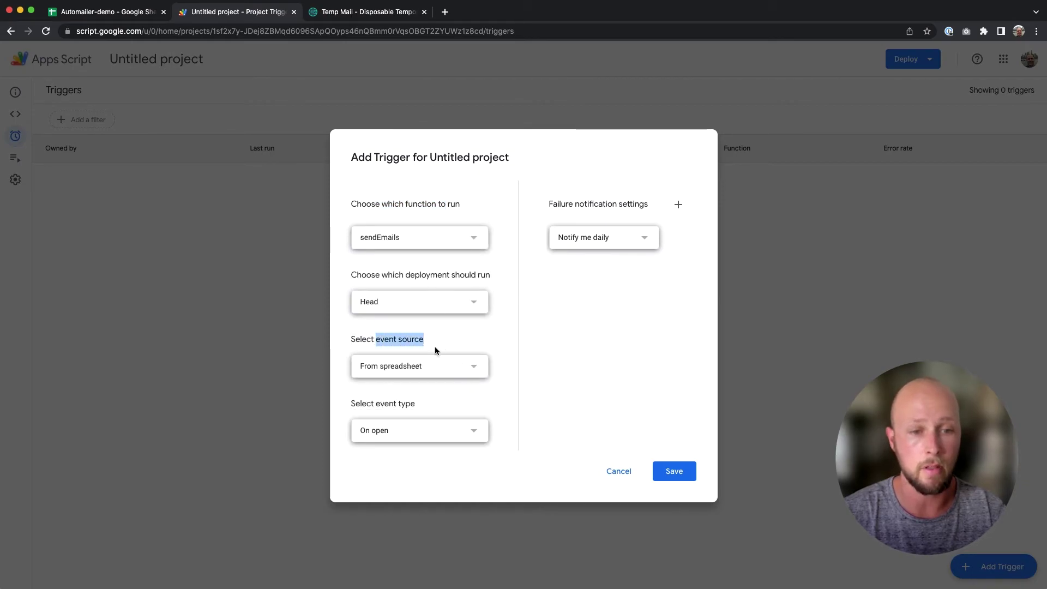
click(398, 373)
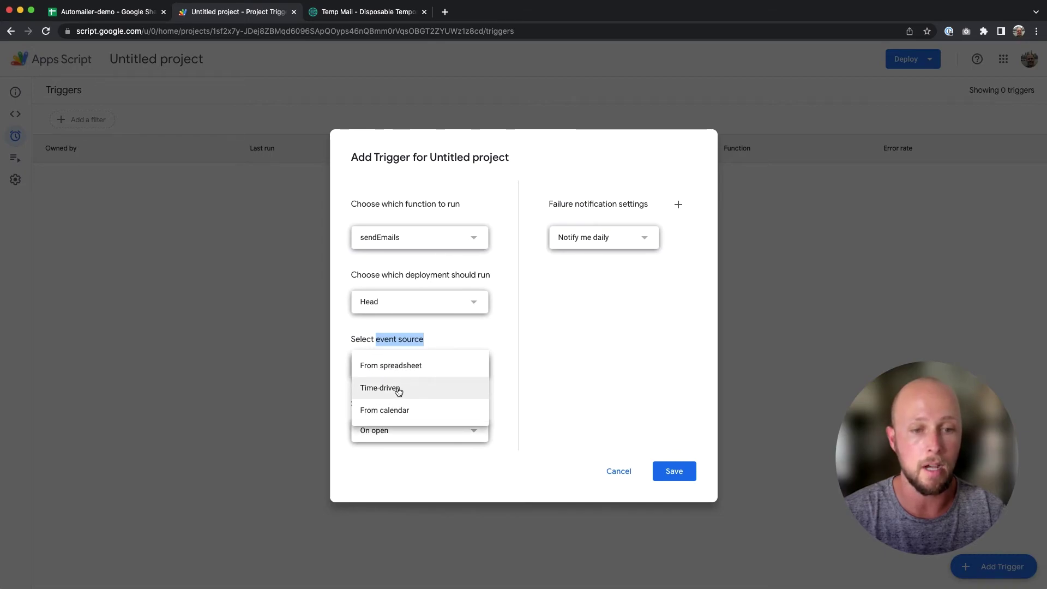
click(398, 389)
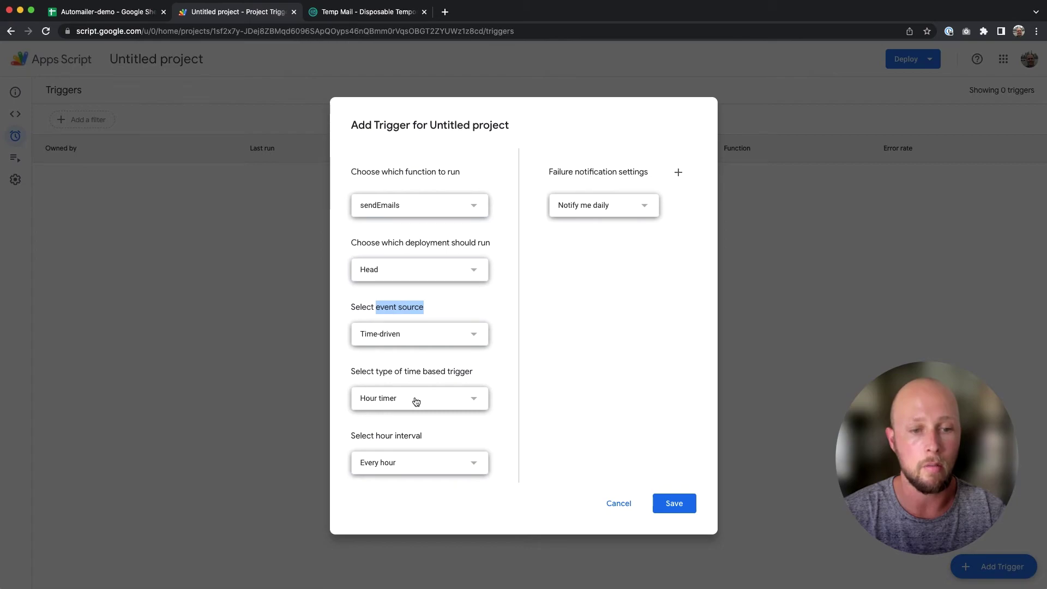
click(417, 401)
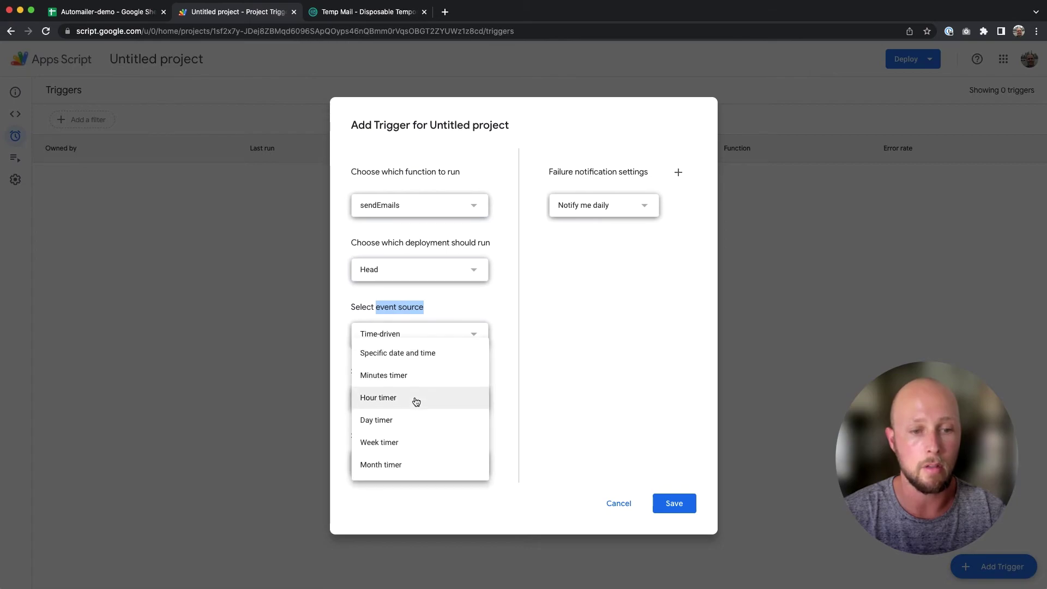
click(390, 425)
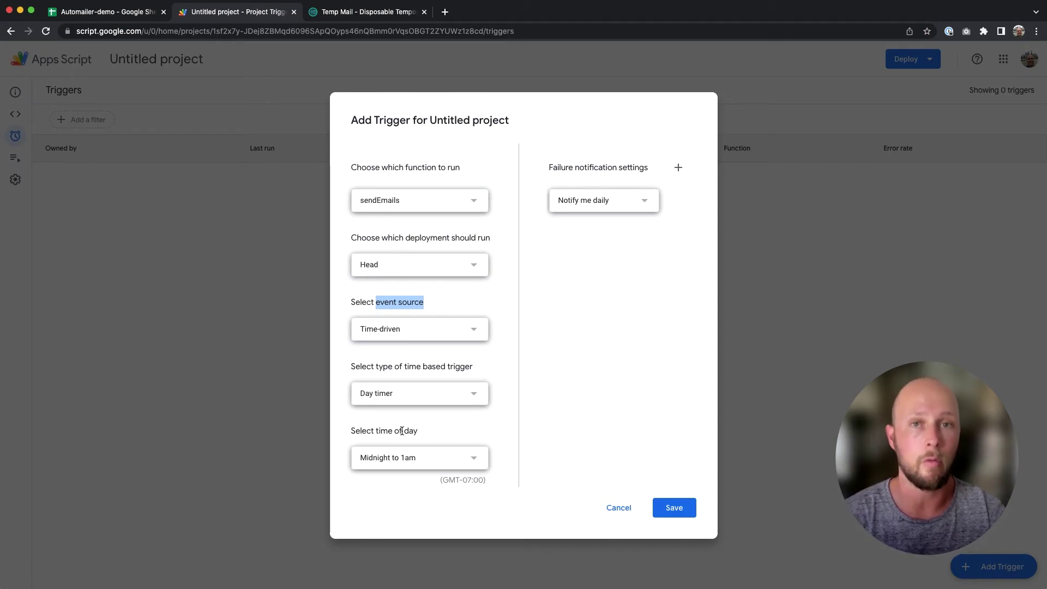
click(442, 466)
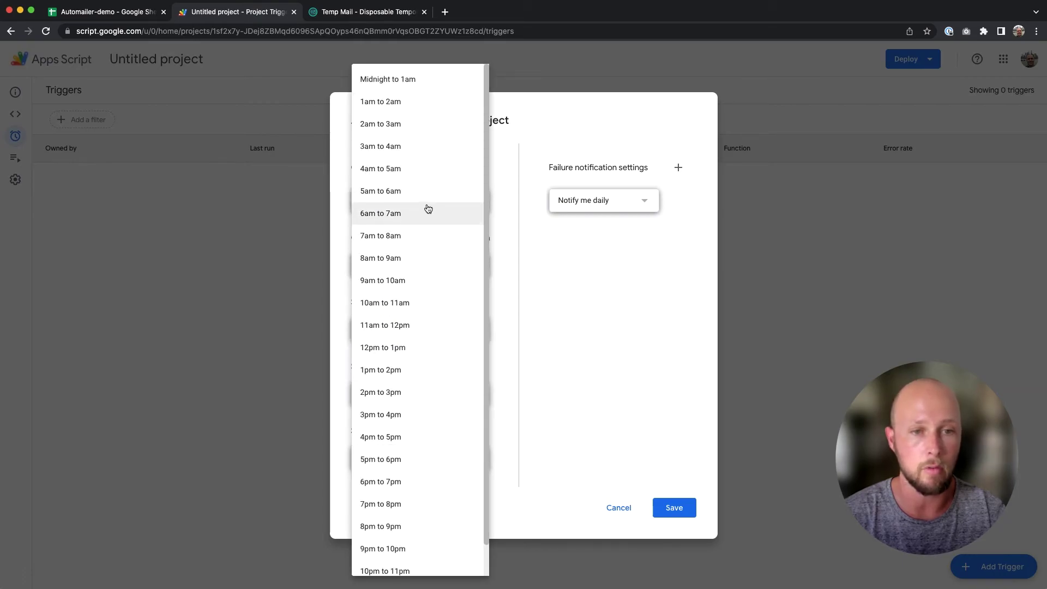
click(417, 283)
click(690, 509)
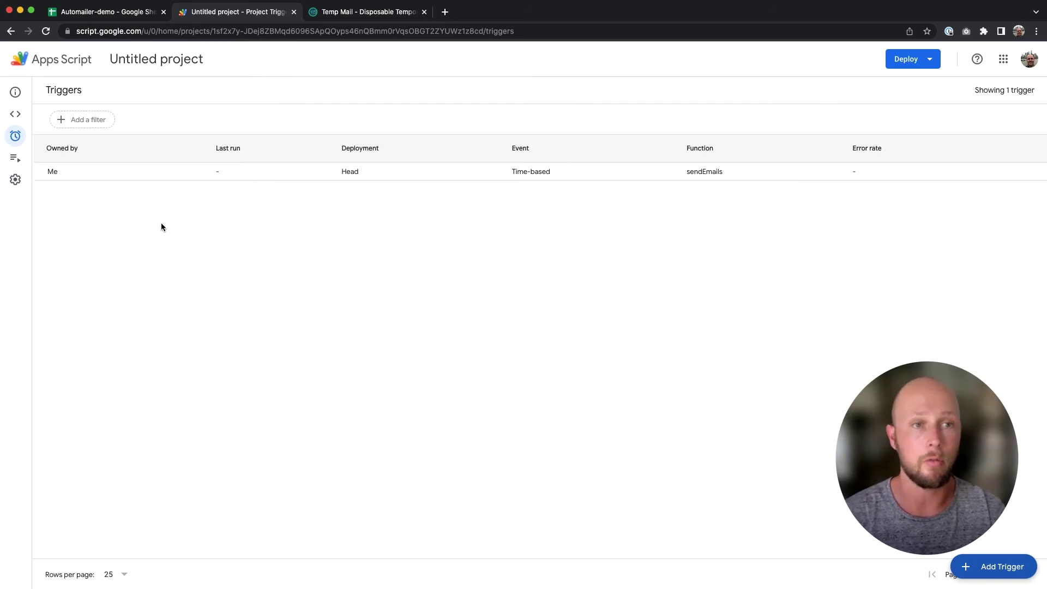
Step: Switch to the Customer Receipts spreadsheet showing the email-body template sheet
click(98, 11)
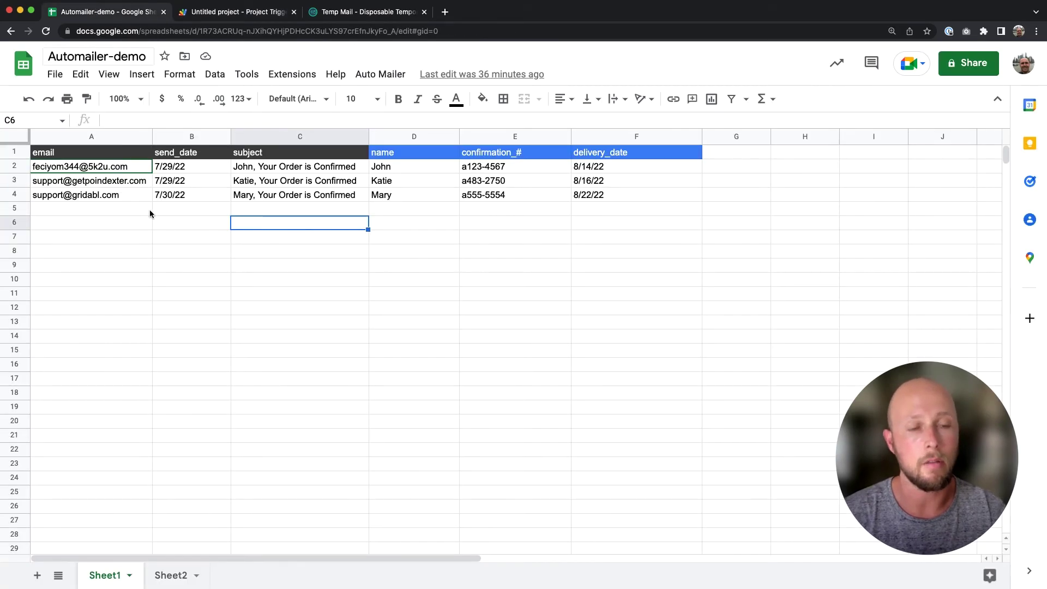
click(197, 248)
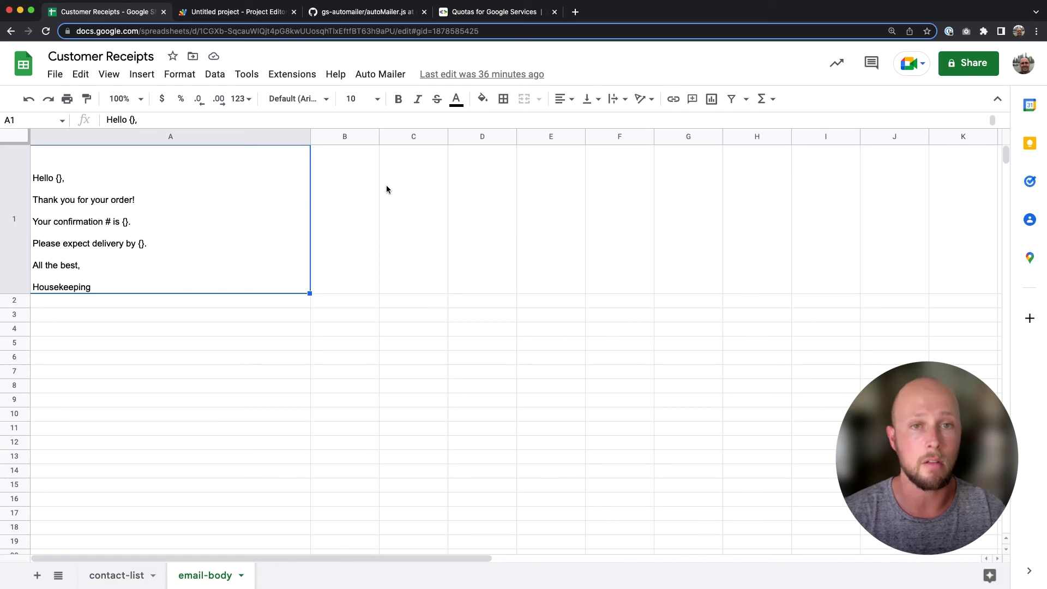
click(493, 16)
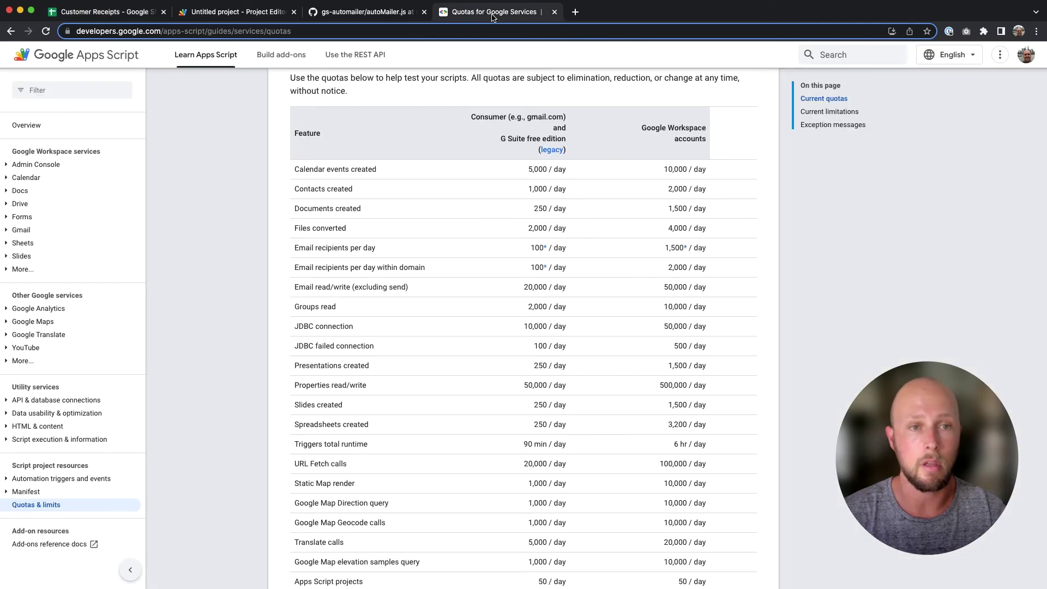
scroll(235, 167, up, 1)
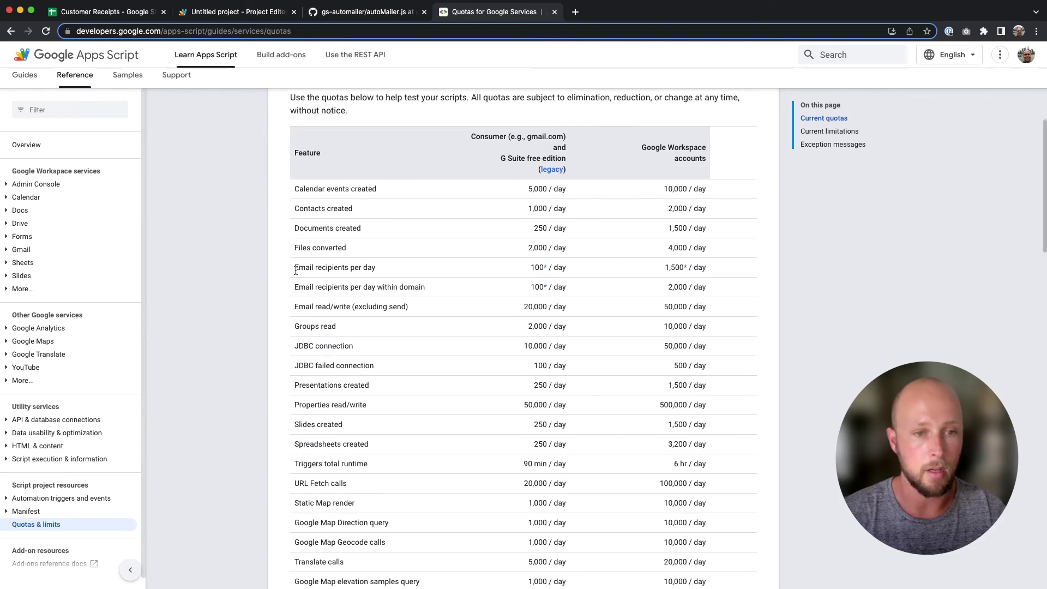
drag(295, 266, 392, 266)
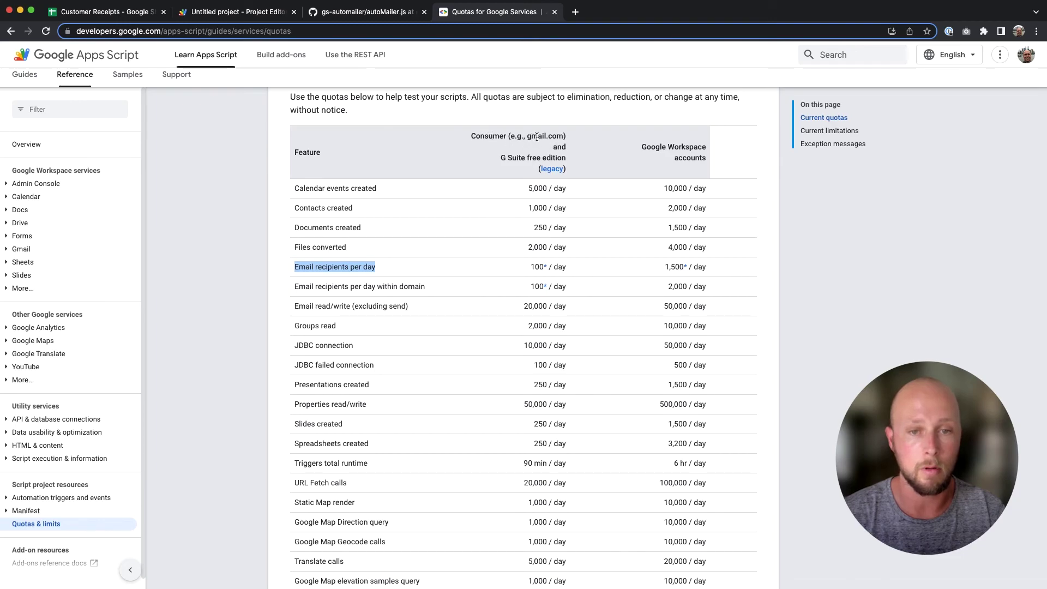
drag(530, 267, 581, 267)
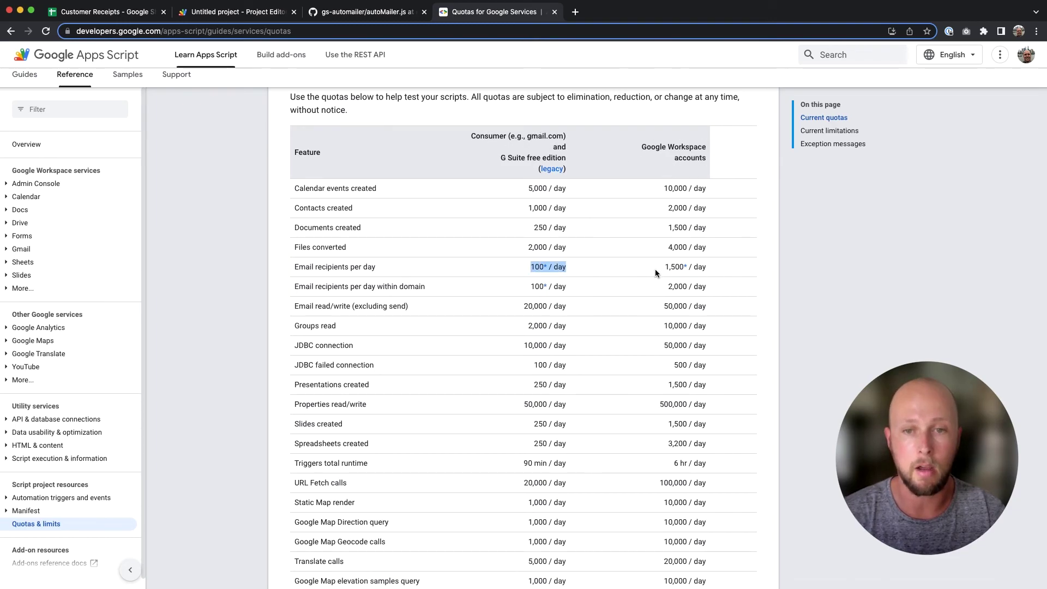
drag(662, 268, 714, 270)
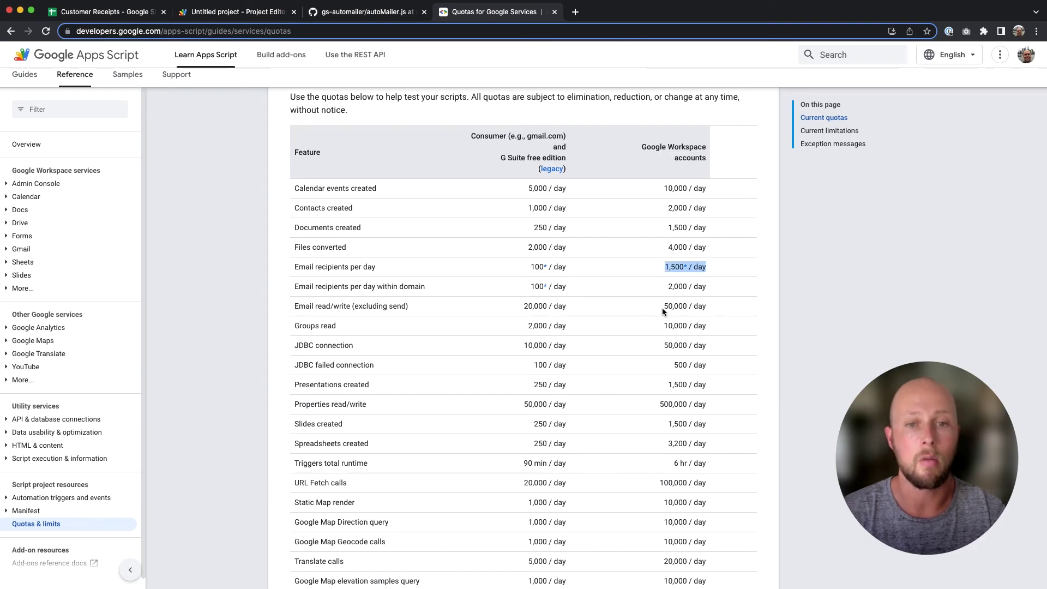
click(578, 267)
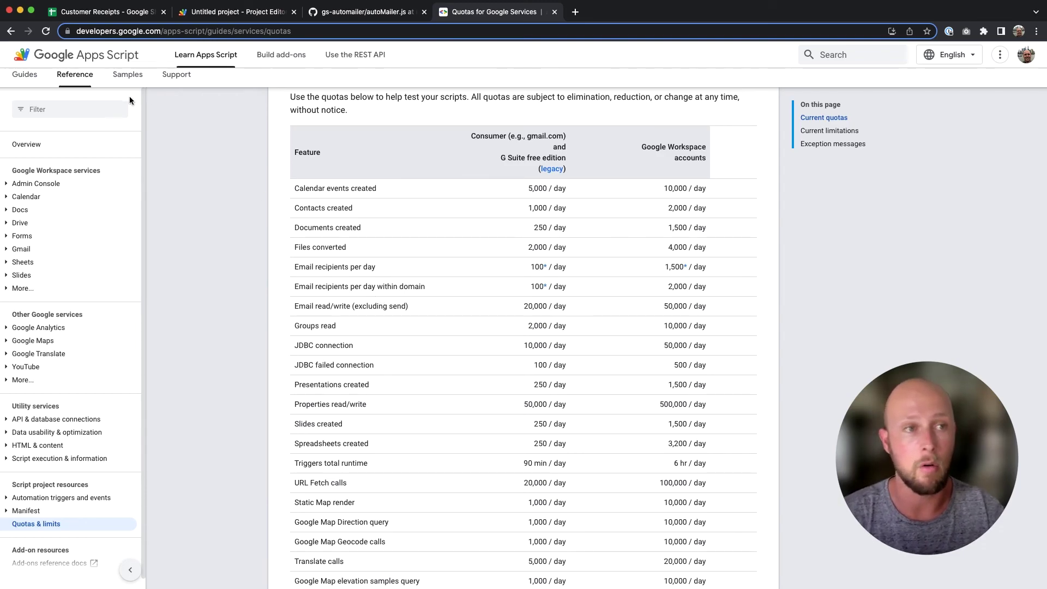
click(121, 16)
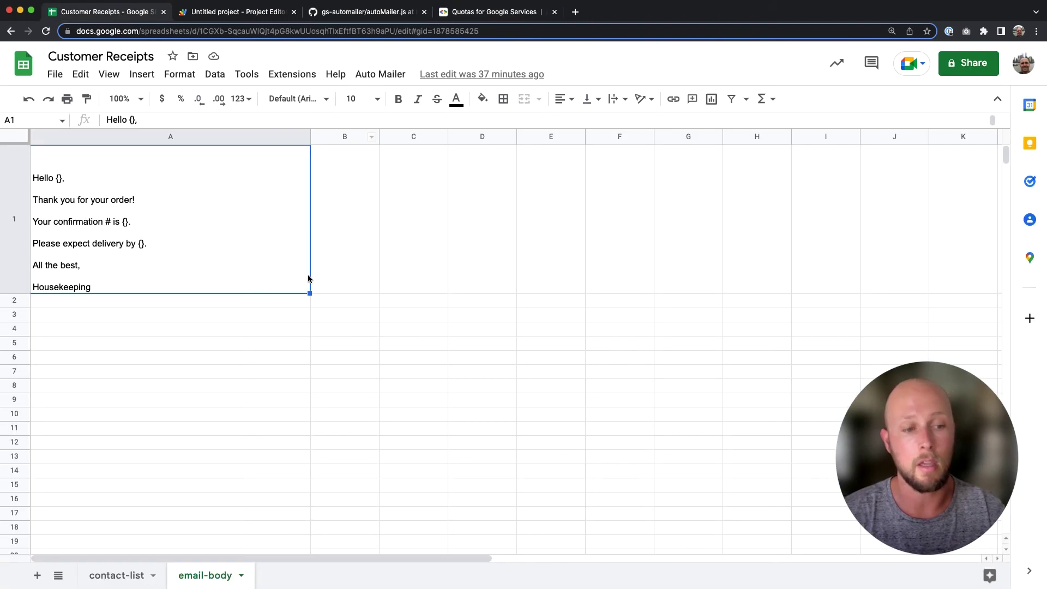
Step: On contact-list, check the delivery date in F2, then format columns D through M as Plain text
click(117, 576)
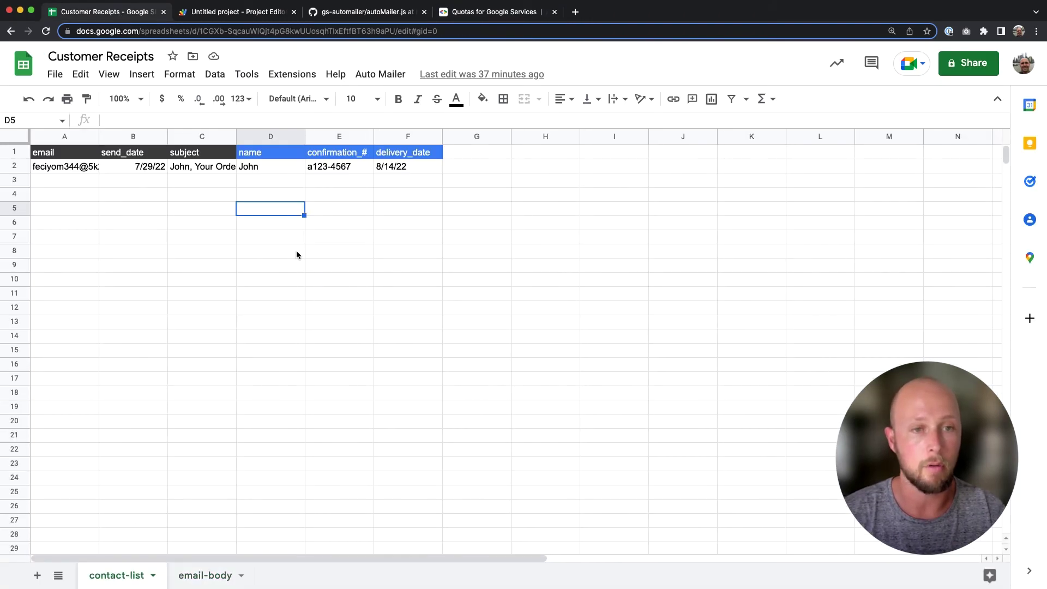
click(281, 184)
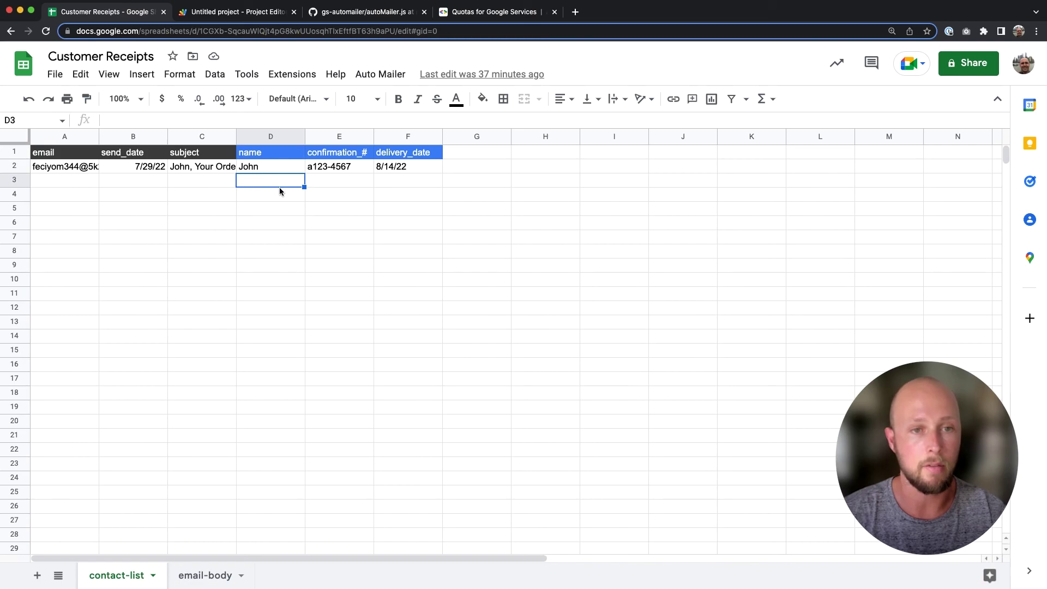
click(400, 169)
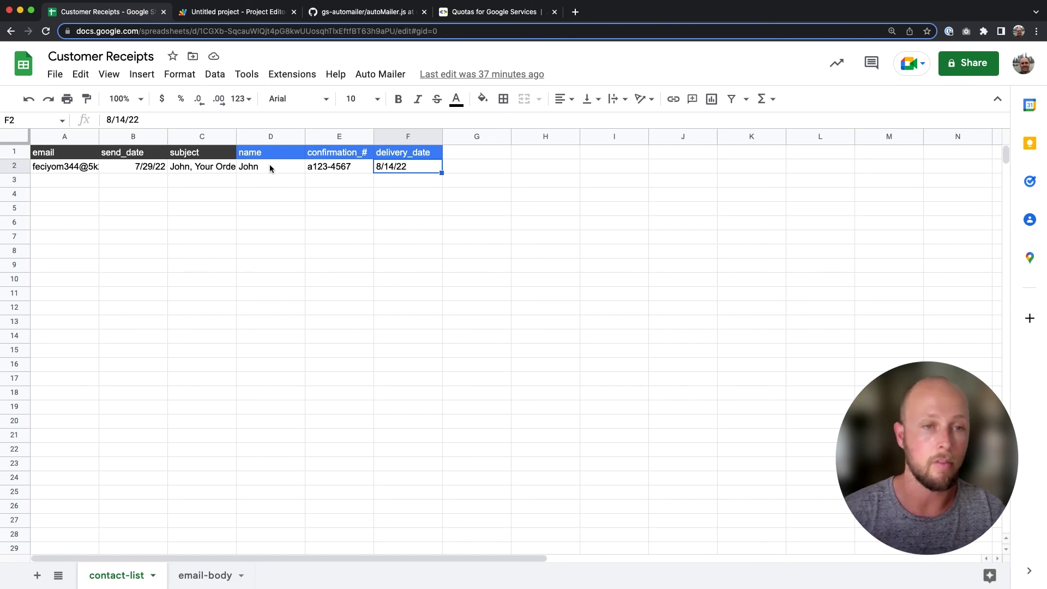
click(268, 136)
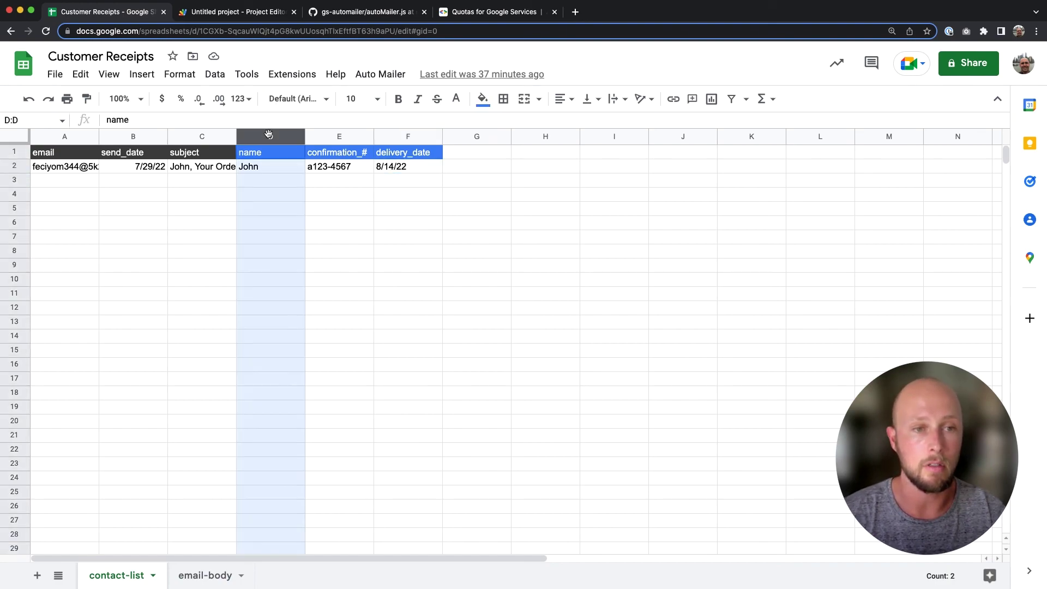
drag(268, 135, 889, 152)
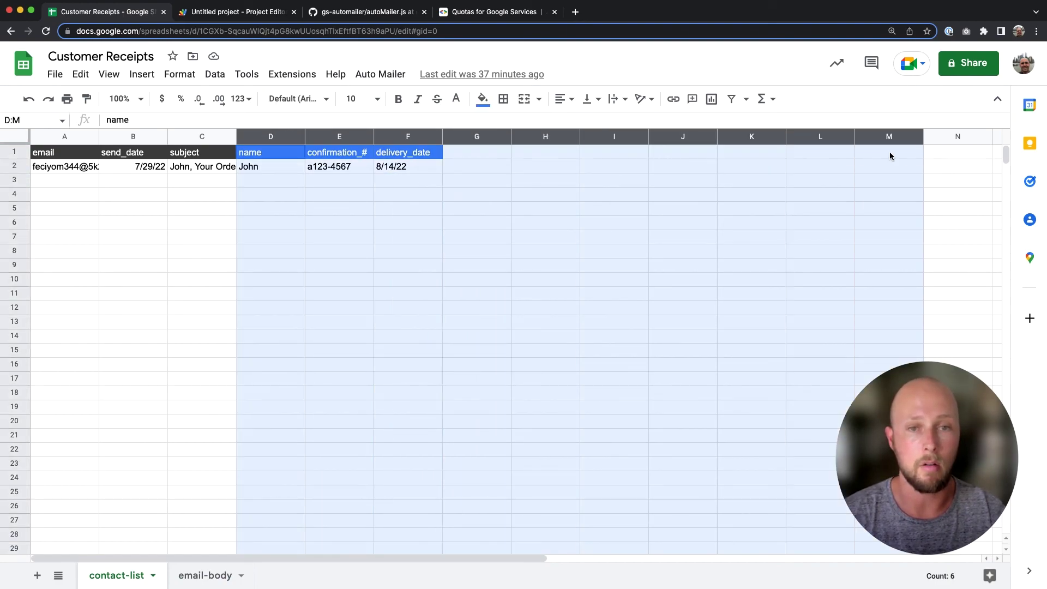
click(180, 76)
mouse_move(249, 140)
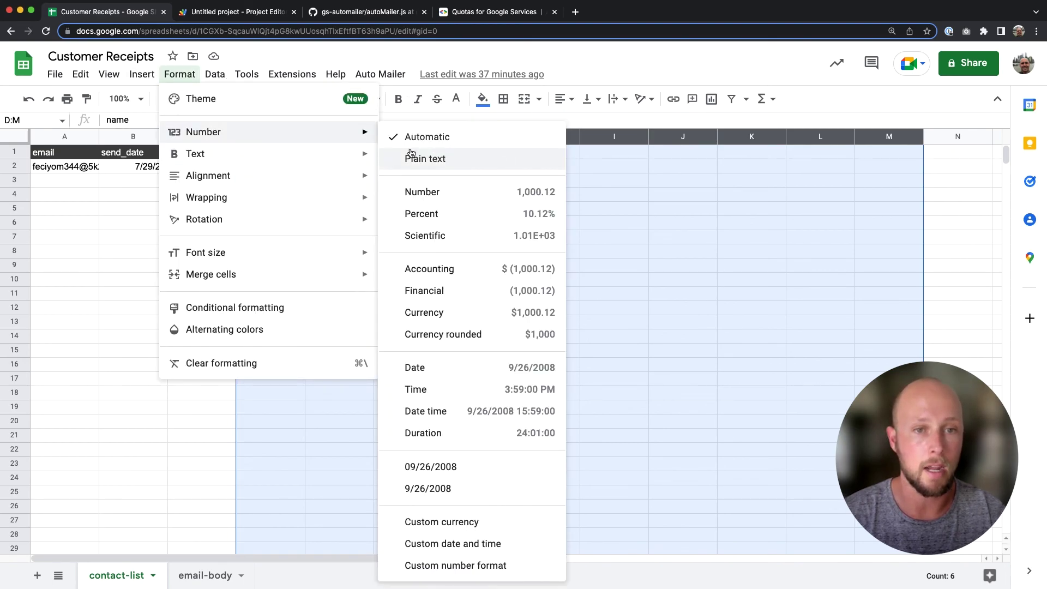
click(448, 162)
click(334, 211)
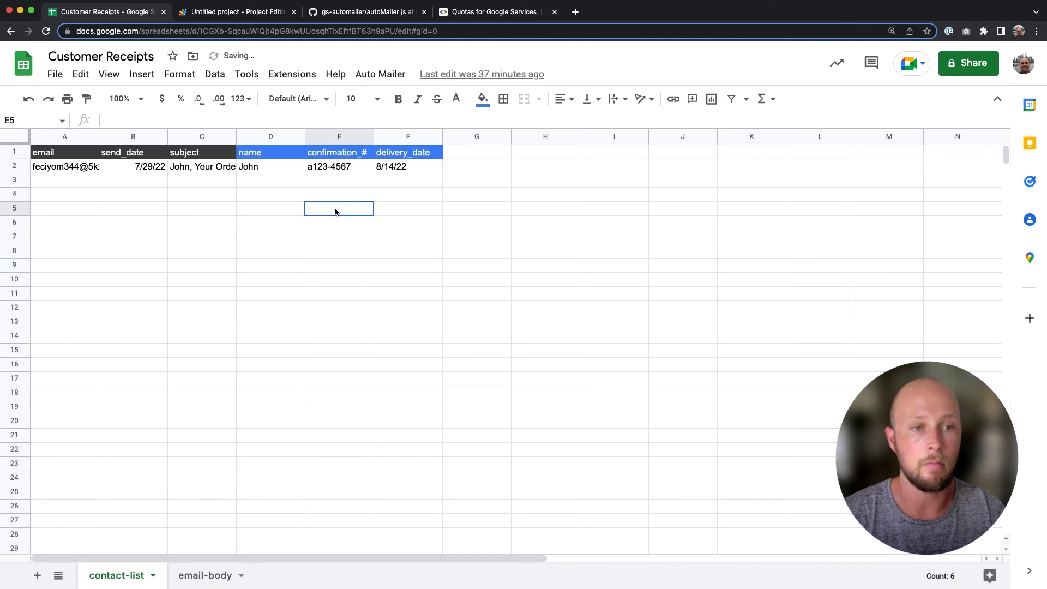